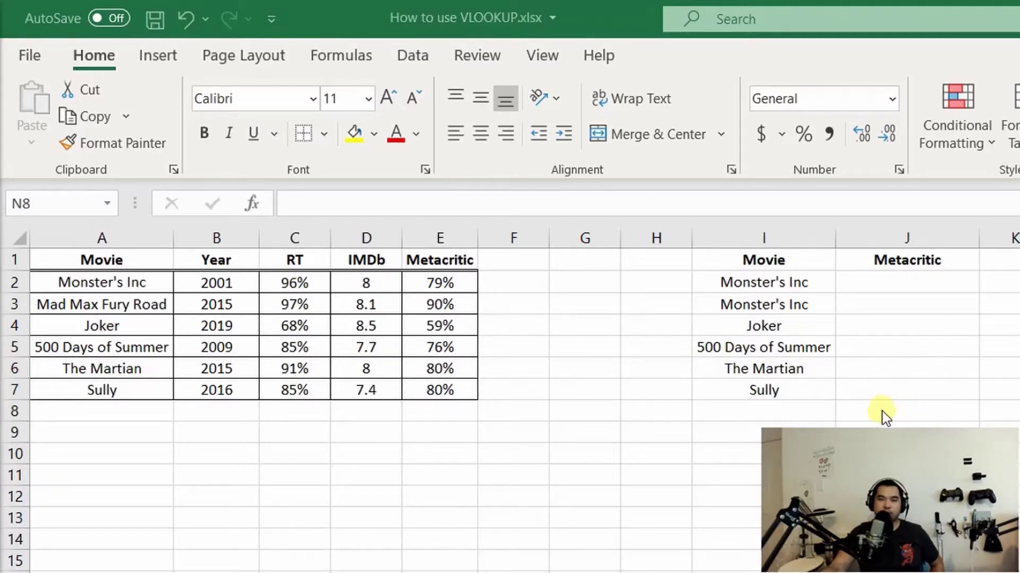
pyautogui.click(859, 304)
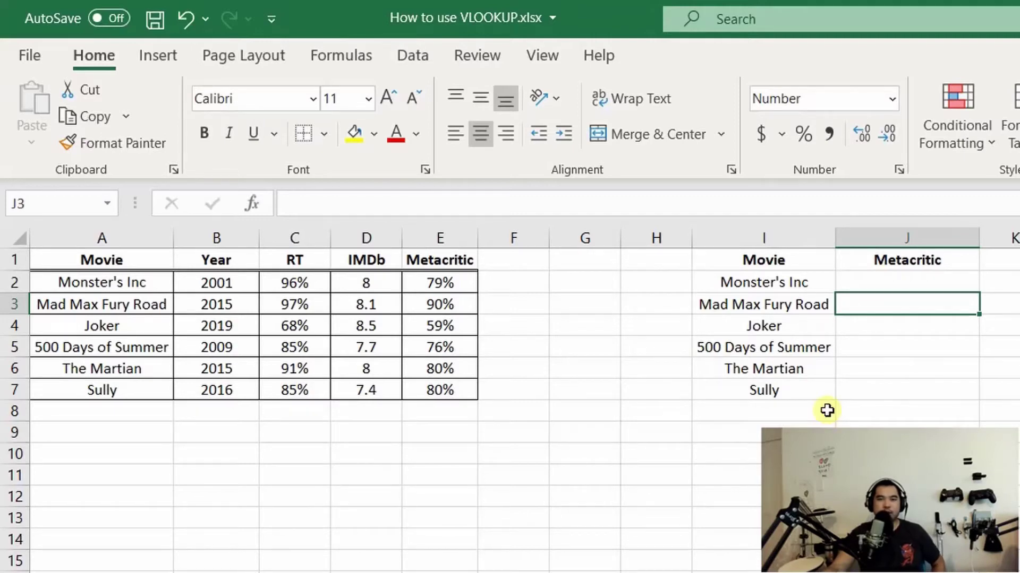
pyautogui.click(807, 405)
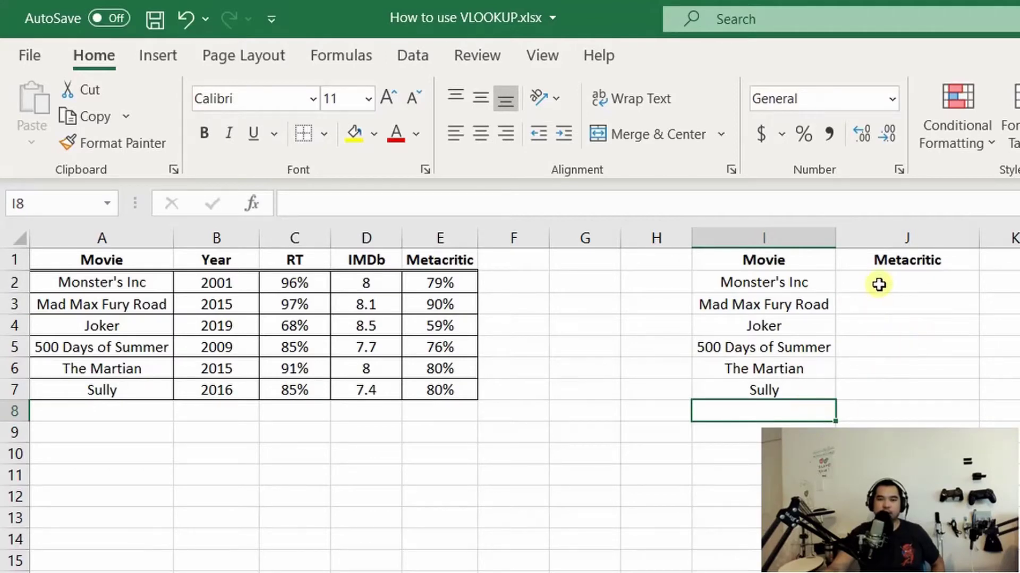
pyautogui.click(901, 283)
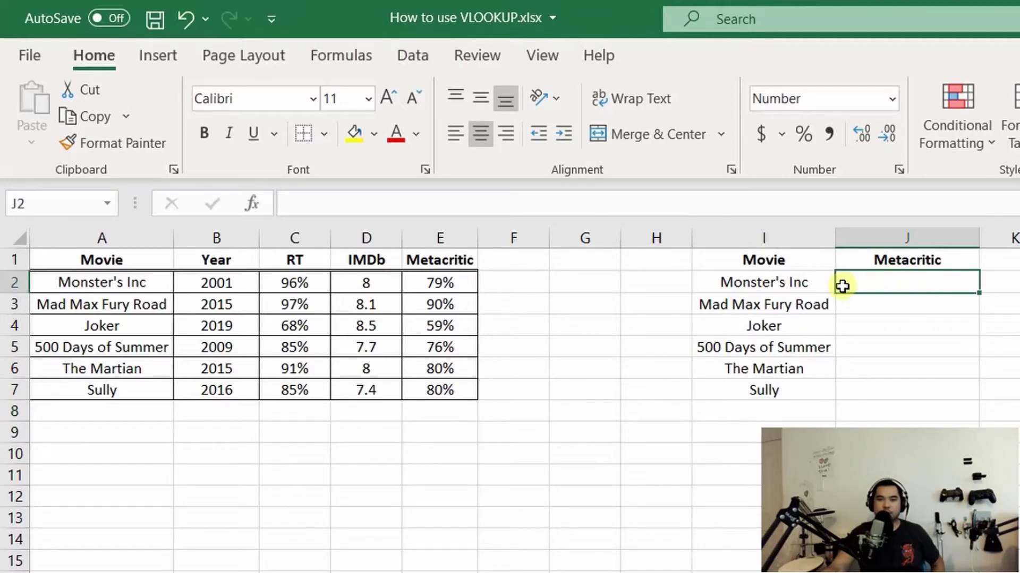
pyautogui.click(786, 288)
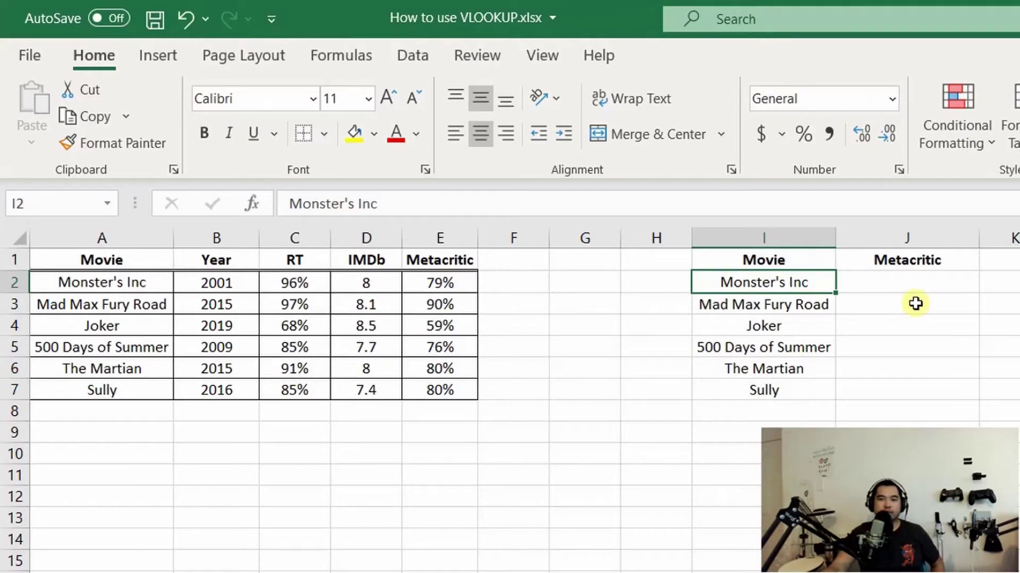
# Step: Start a VLOOKUP formula in cell J2, the Metacritic cell for Monster's Inc, from the lookup and reference functions
pyautogui.press('Right')
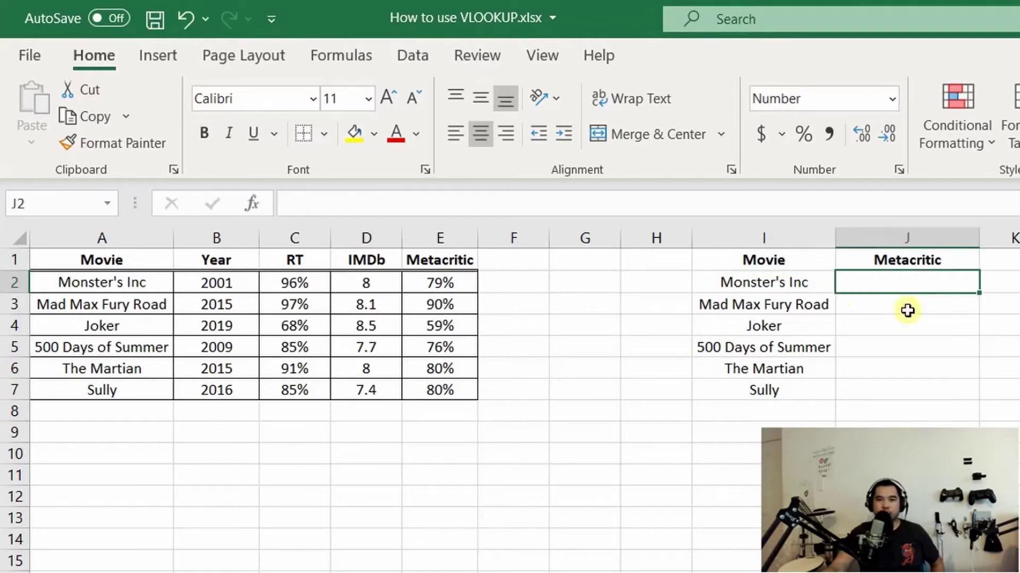
pyautogui.click(342, 58)
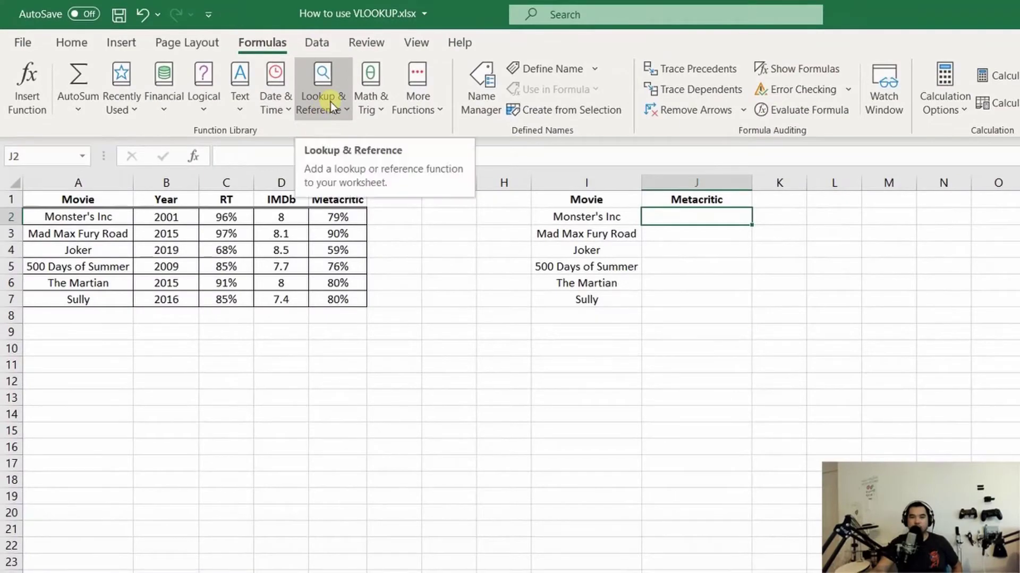
pyautogui.click(331, 102)
pyautogui.scroll(-3, 371, 421)
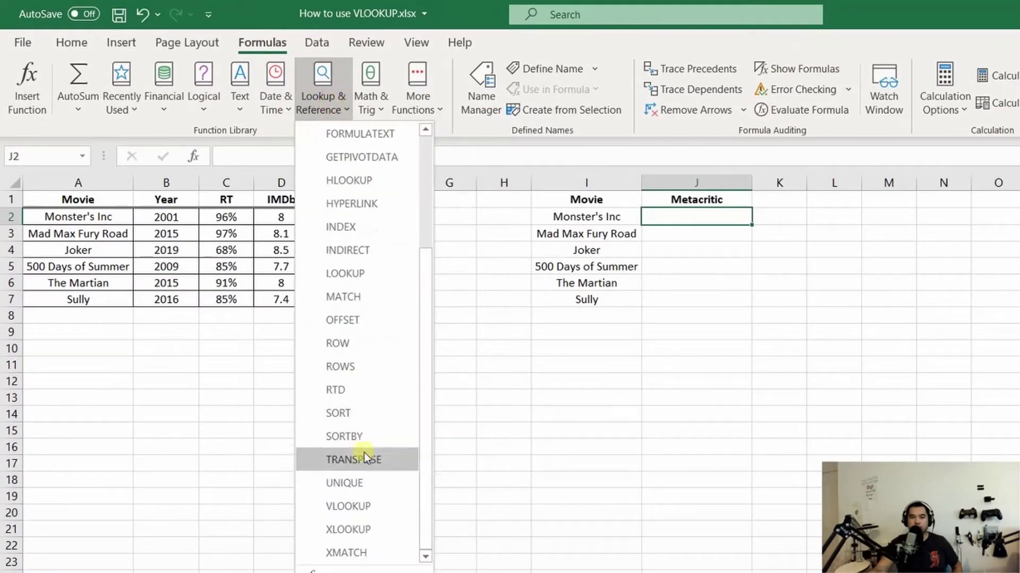
pyautogui.click(369, 507)
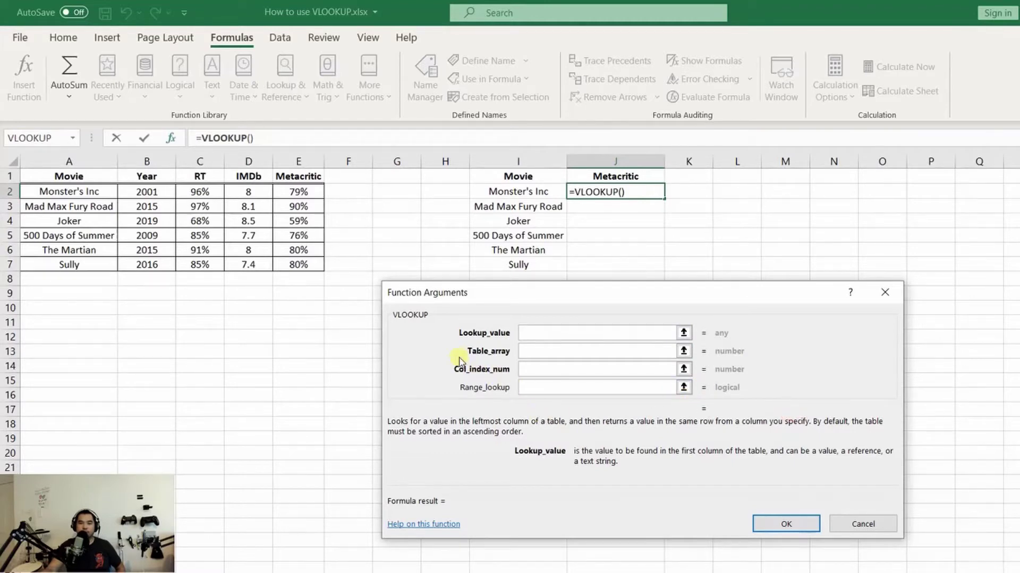
# Step: Examine the descriptions of the VLOOKUP arguments Lookup_value, Table_array, Col_index_num and Range_lookup
pyautogui.click(563, 351)
pyautogui.click(566, 372)
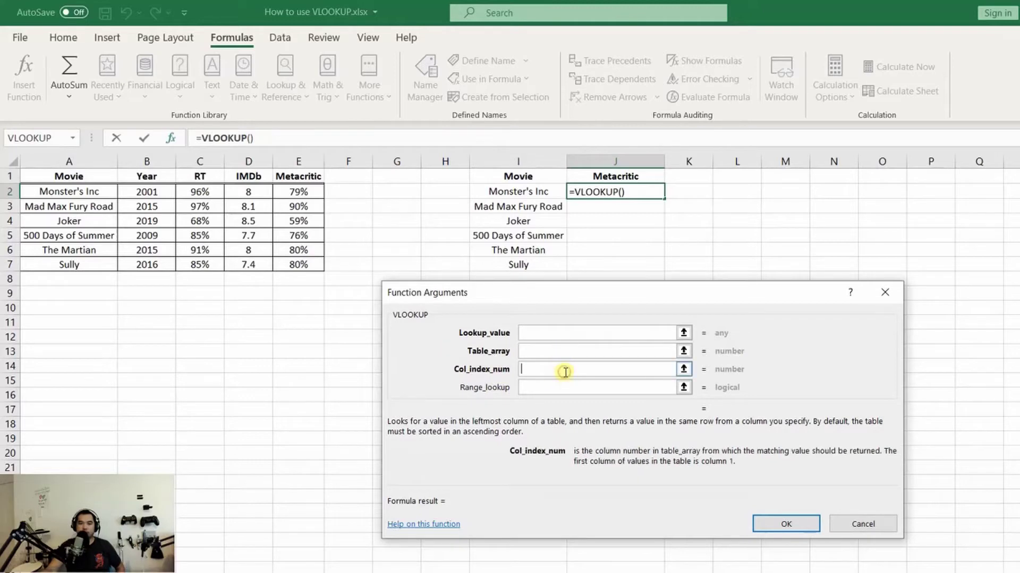
pyautogui.click(590, 388)
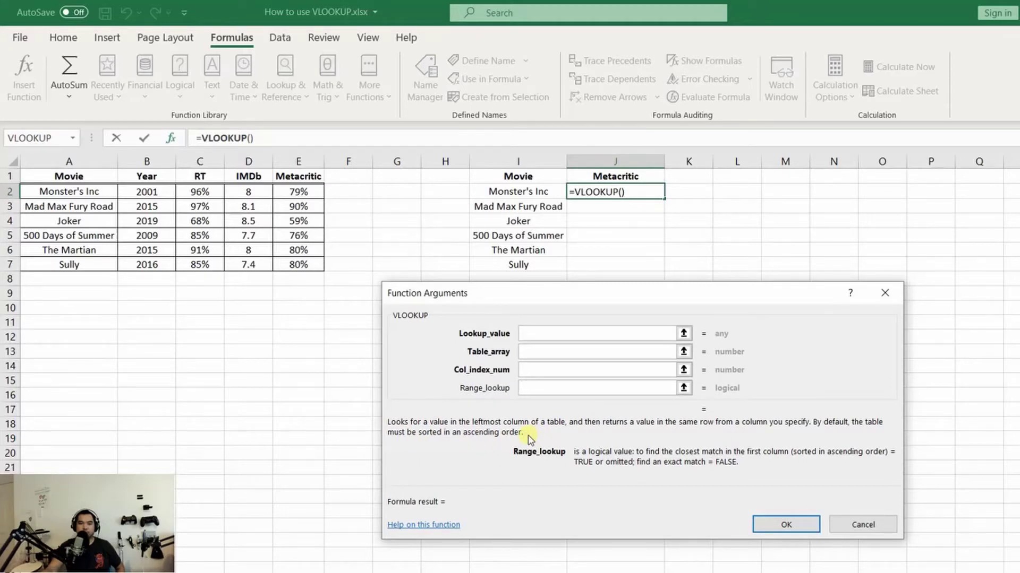
pyautogui.click(572, 333)
pyautogui.click(550, 352)
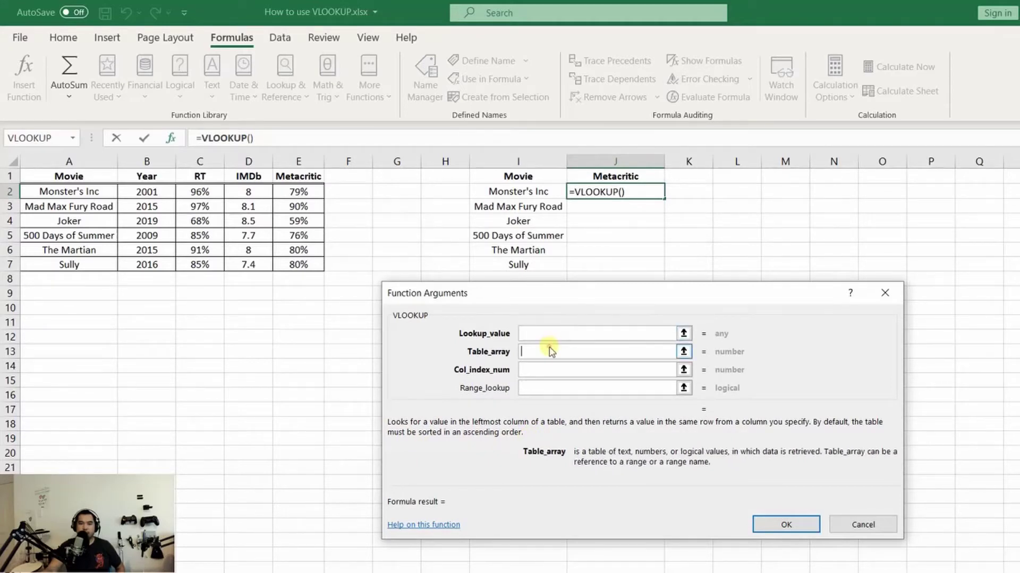
pyautogui.click(553, 371)
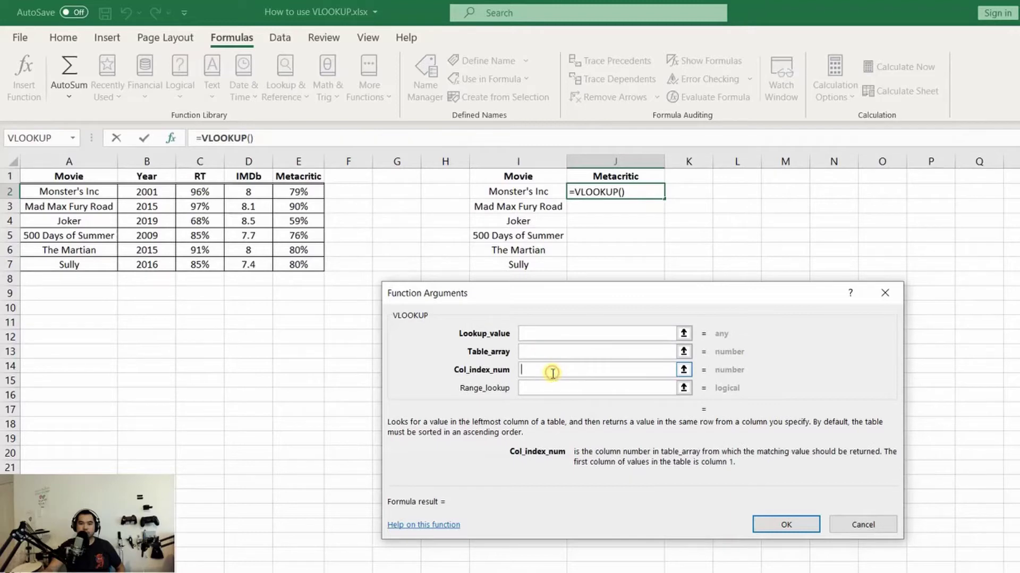
pyautogui.click(543, 391)
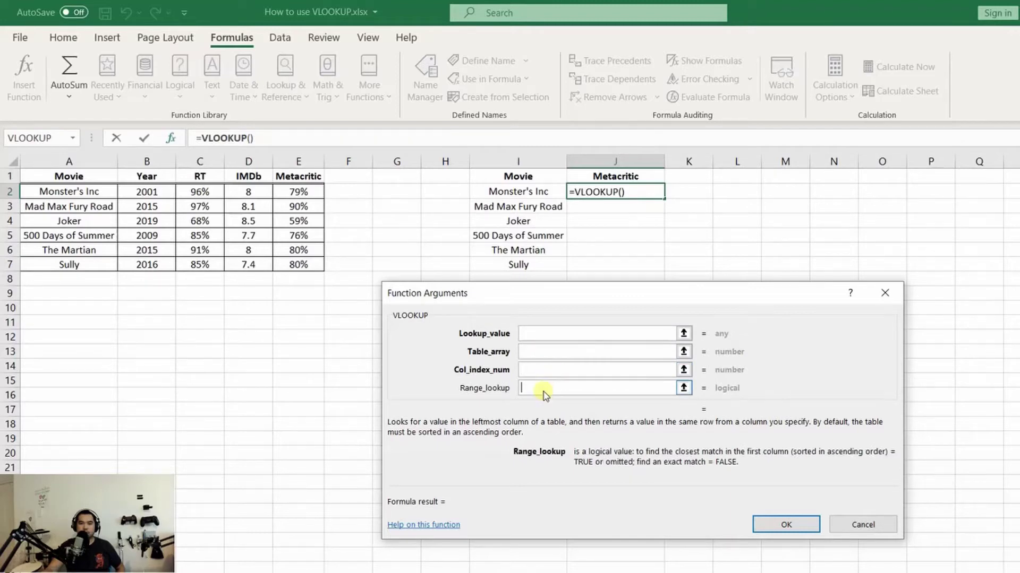
# Step: Set the VLOOKUP lookup value to cell I2 and the table array to the range A2:E7
pyautogui.click(578, 333)
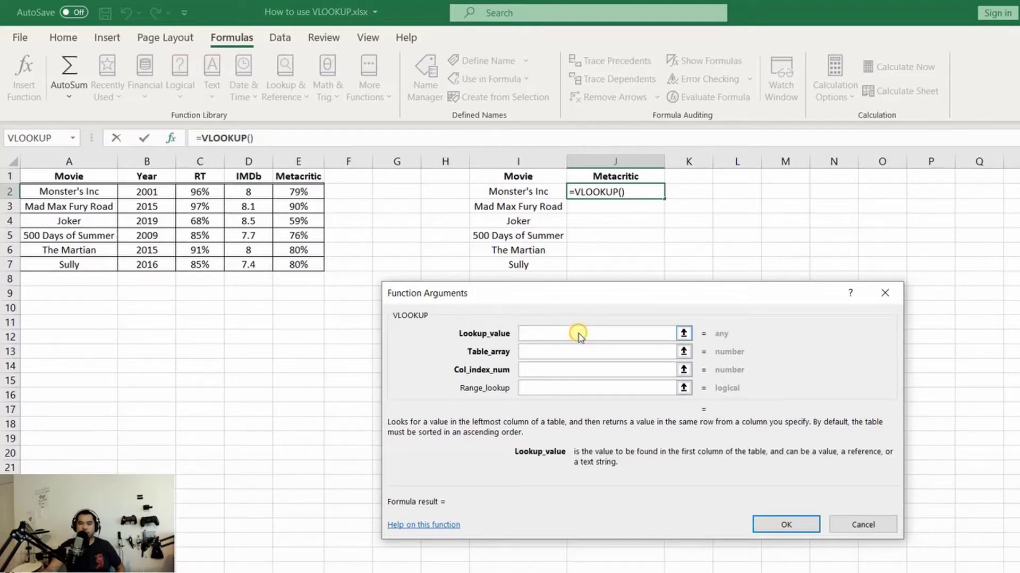
pyautogui.click(518, 191)
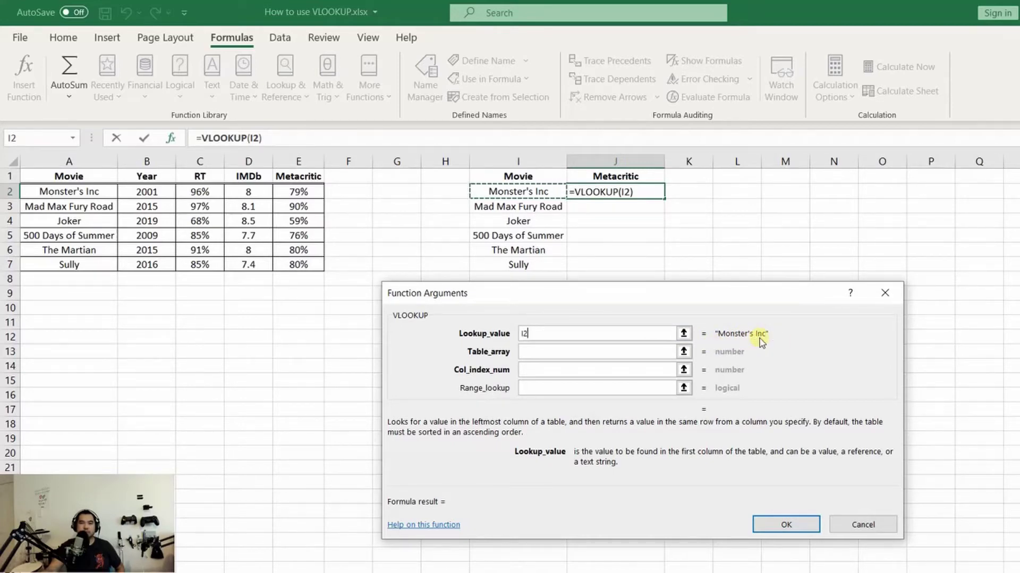
pyautogui.click(586, 351)
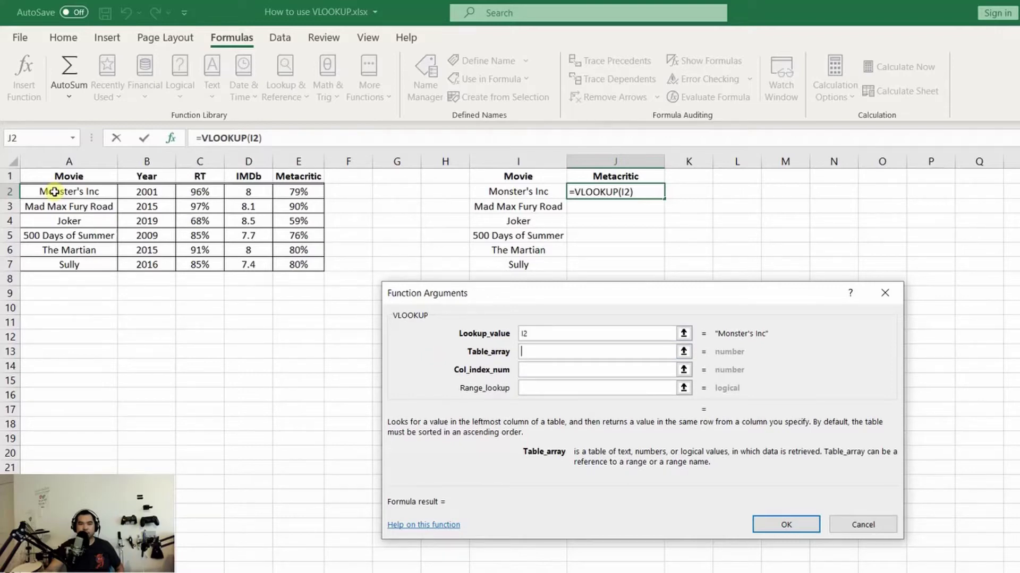
pyautogui.moveTo(53, 192); pyautogui.dragTo(298, 264)
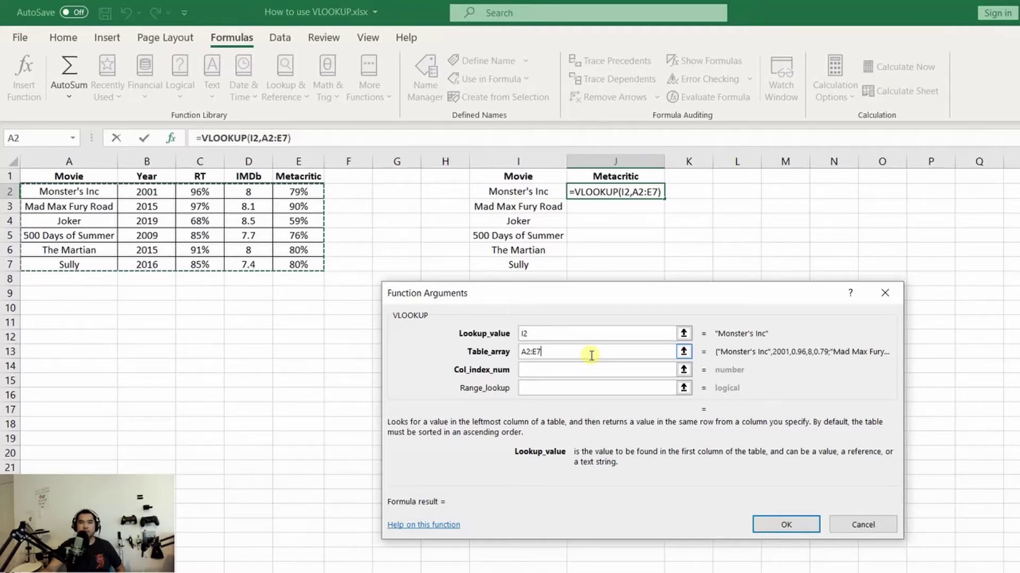
pyautogui.click(605, 366)
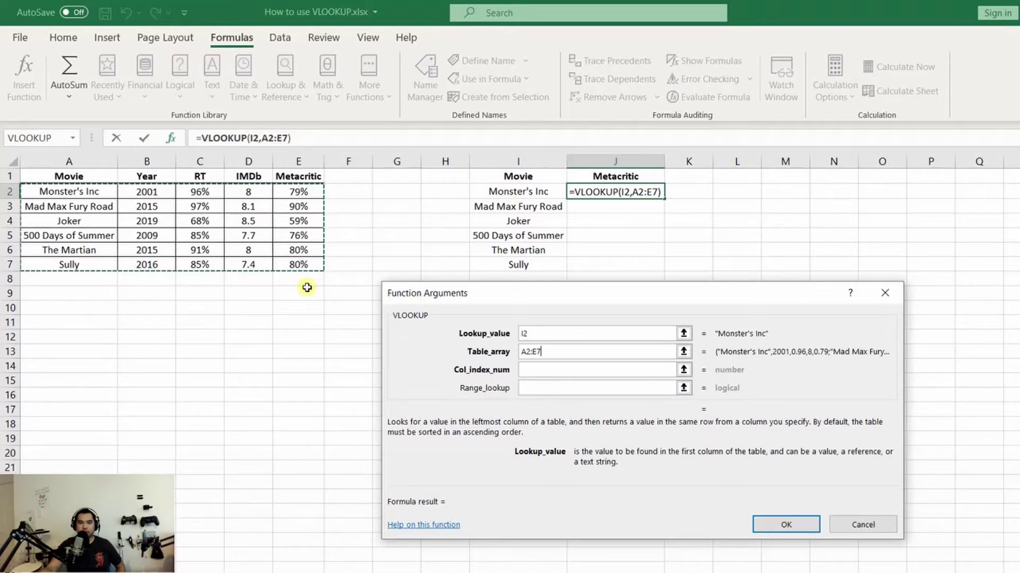
# Step: Set the column index number to 5 and the range lookup to FALSE, and insert the formula
pyautogui.click(532, 372)
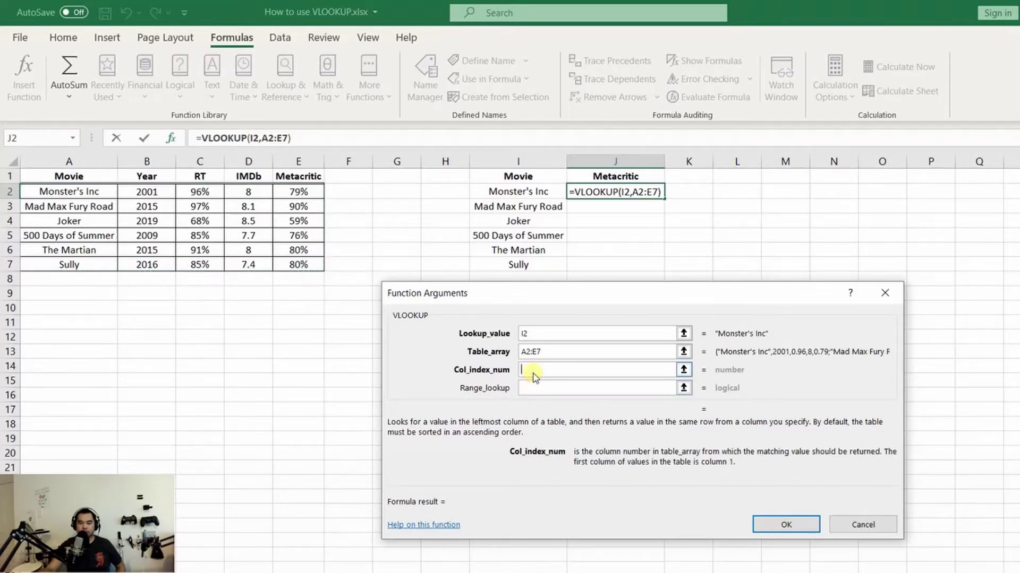
pyautogui.write('5')
pyautogui.click(548, 389)
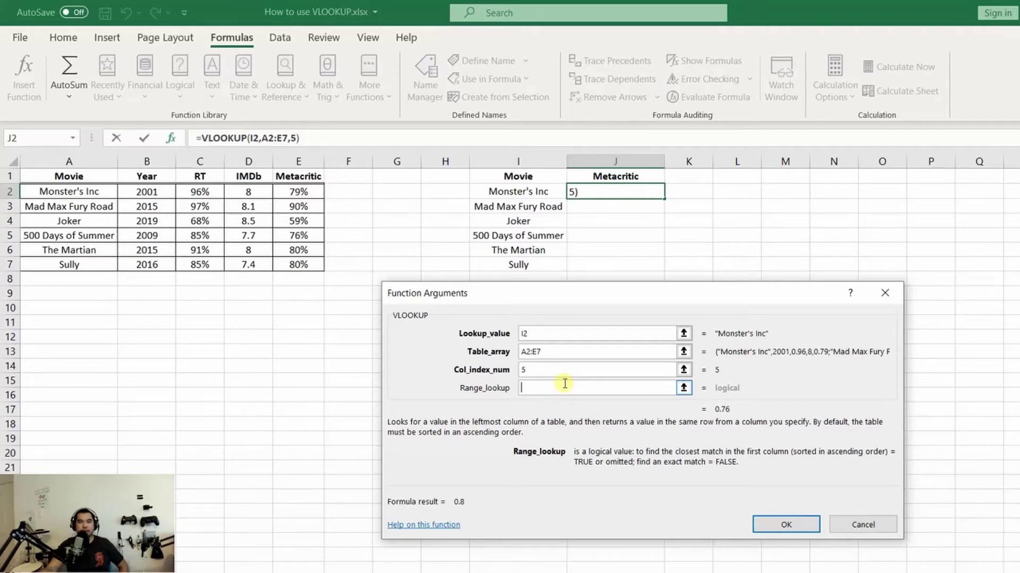
pyautogui.press('shift')
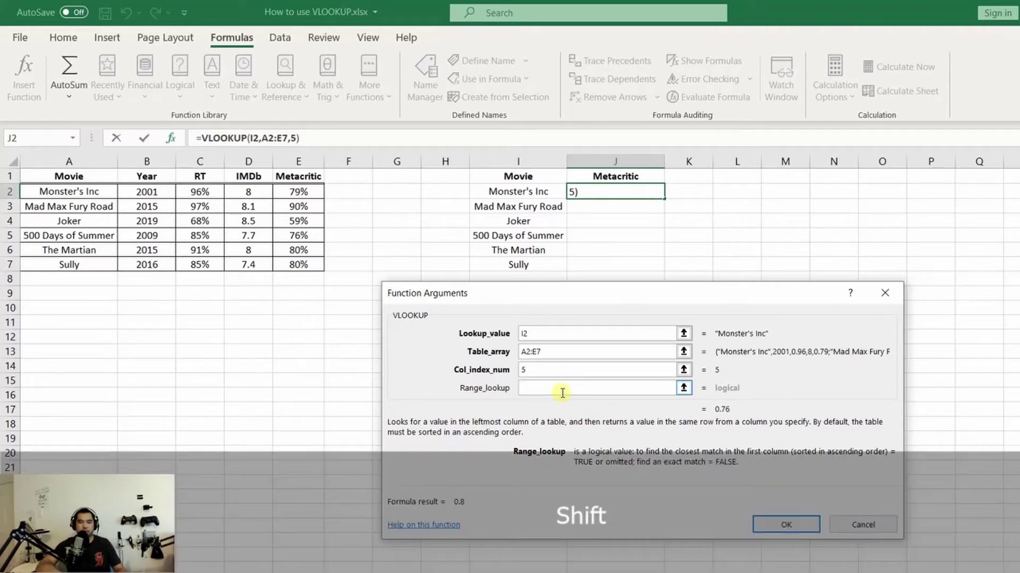
pyautogui.write('FALSE')
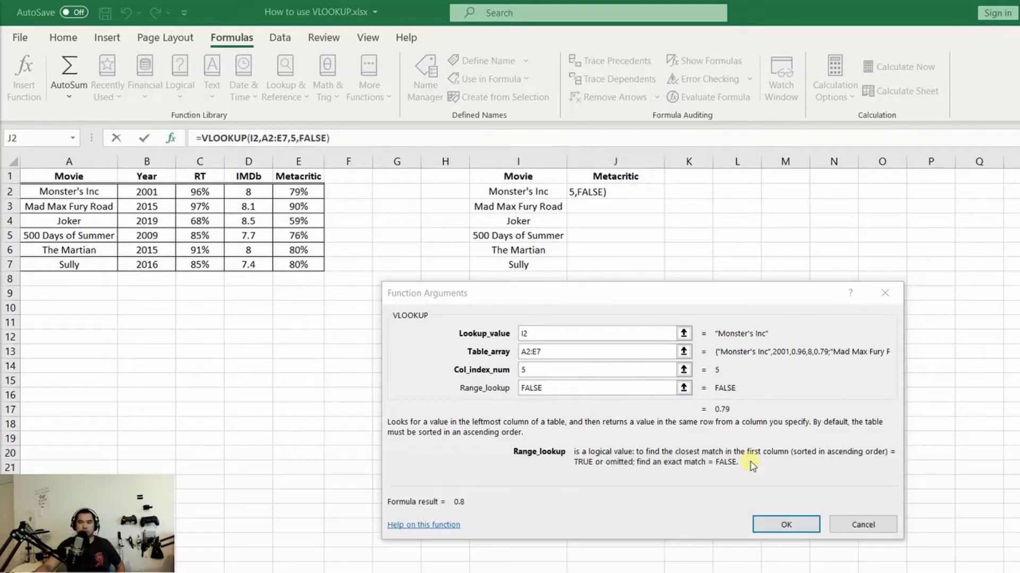
pyautogui.click(786, 524)
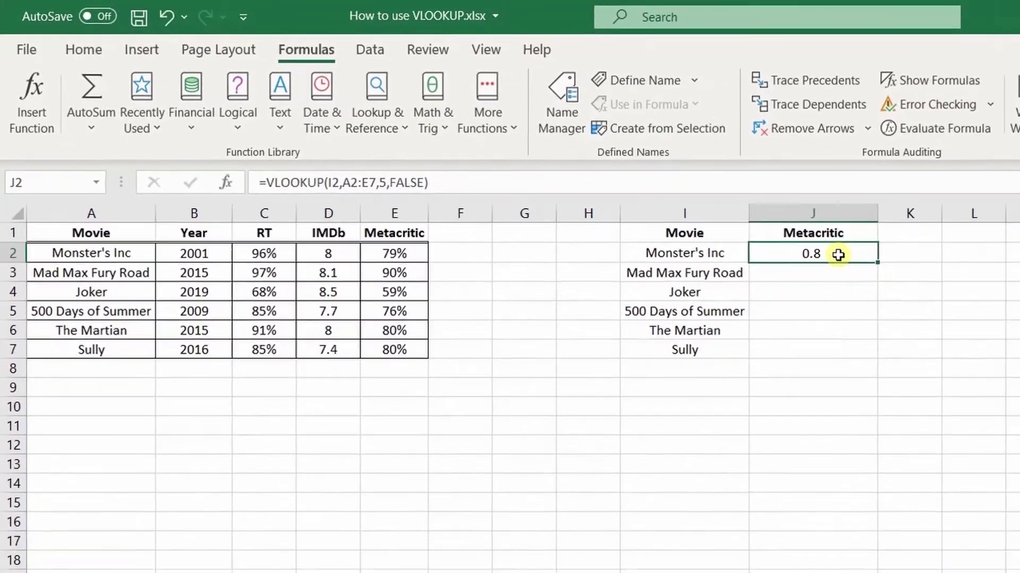
# Step: Format the VLOOKUP result in J2 as a percentage with one decimal place
pyautogui.rightClick(836, 255)
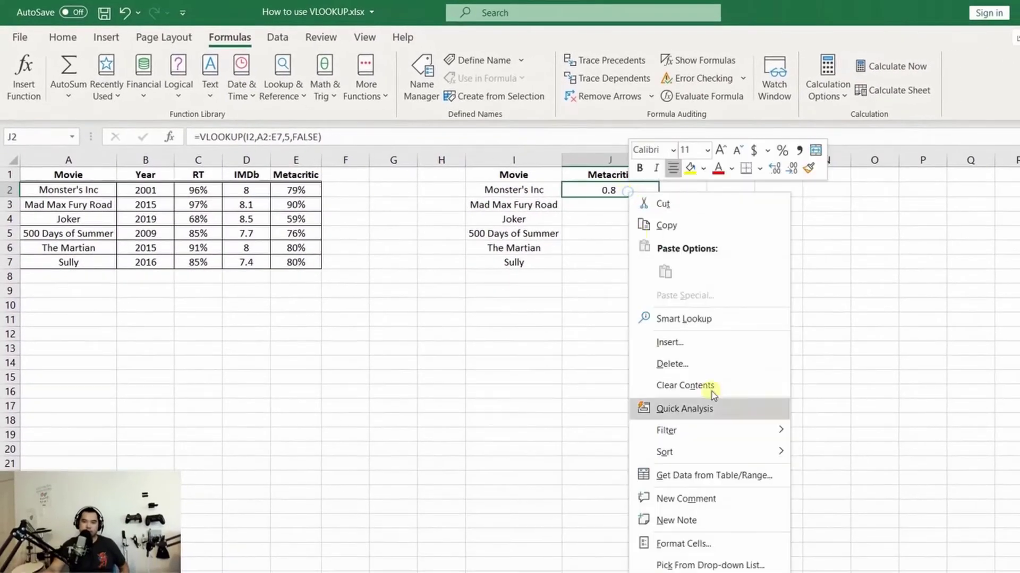
pyautogui.click(684, 543)
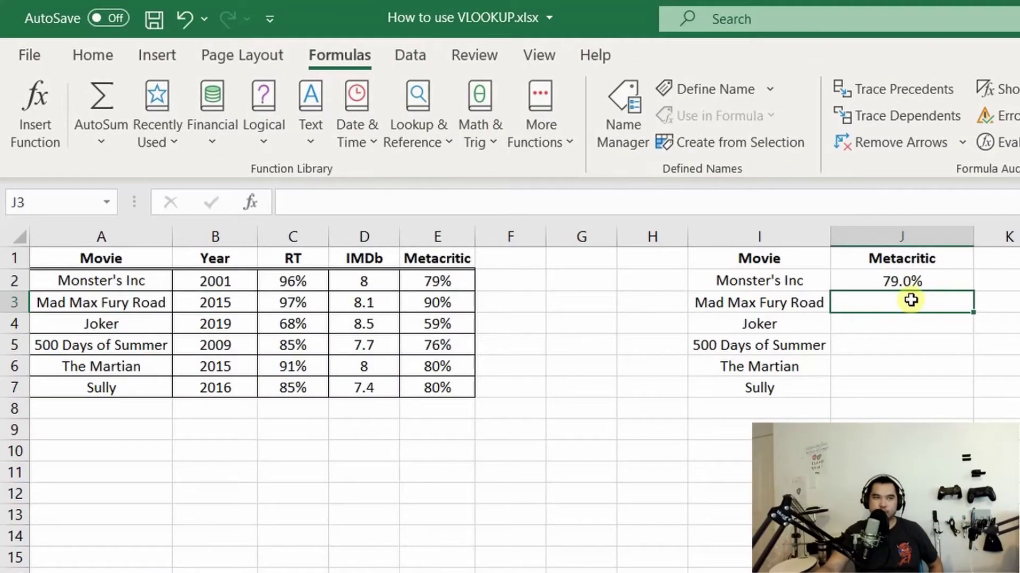
pyautogui.click(773, 281)
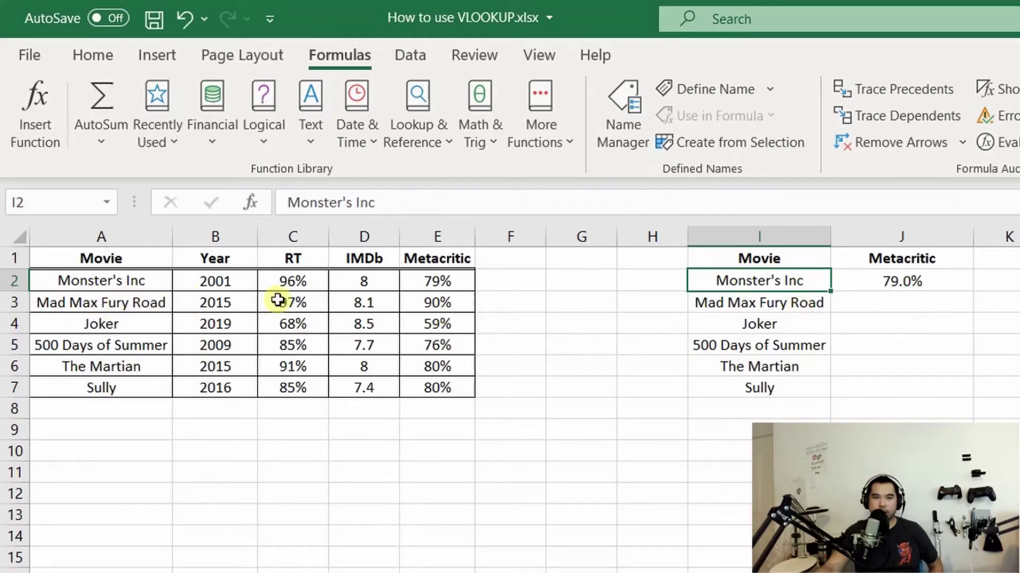
# Step: Fill the VLOOKUP formula from J2 down to J7 and undo that fill
pyautogui.click(939, 281)
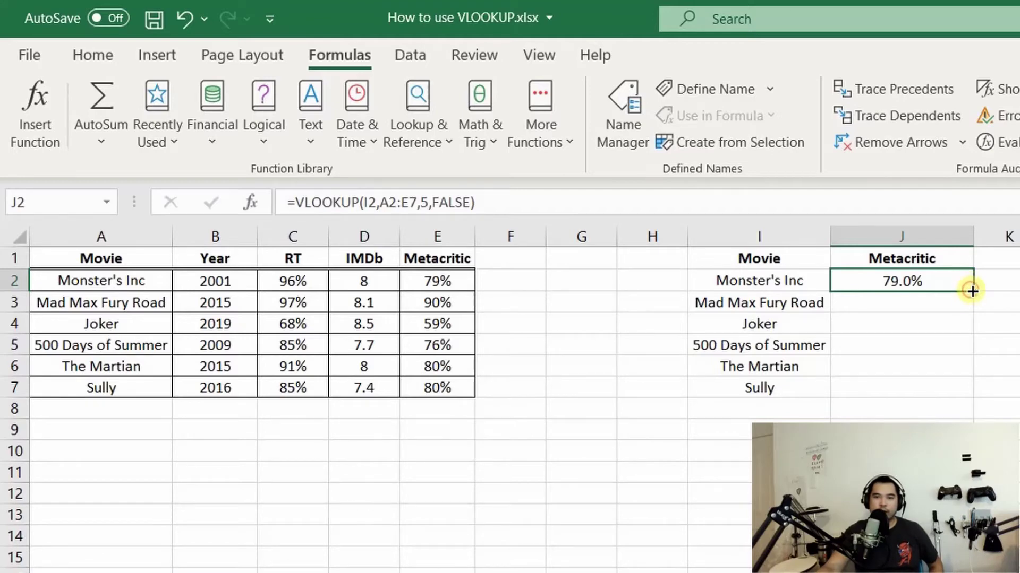
pyautogui.moveTo(972, 291); pyautogui.dragTo(963, 388)
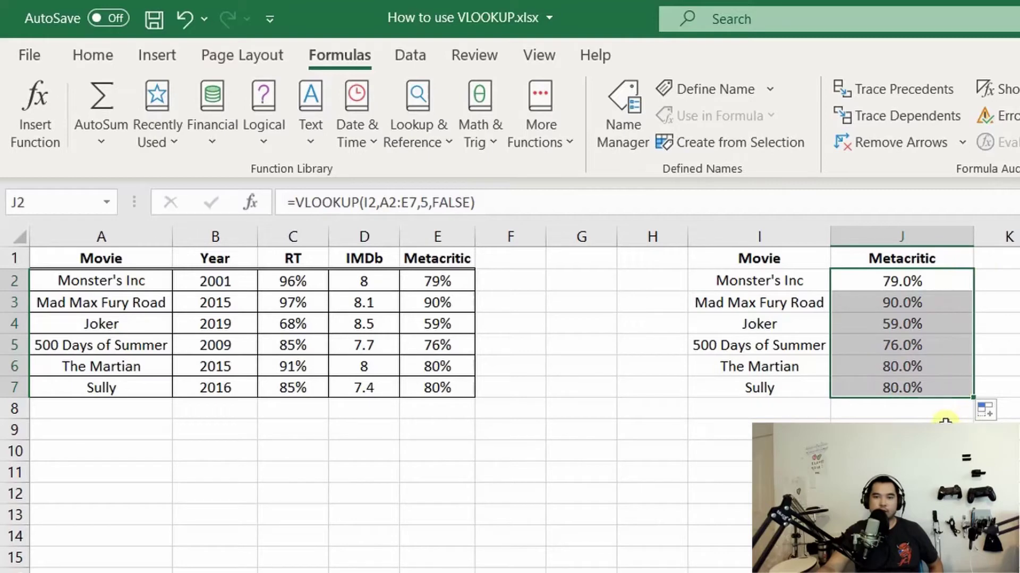
pyautogui.hotkey('ctrl', 'z')
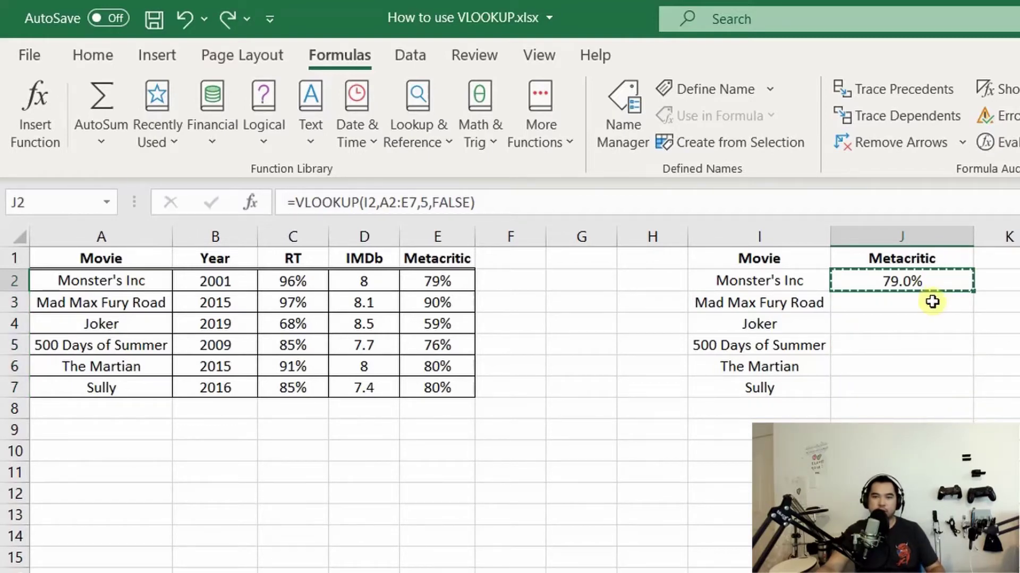
# Step: Paste the copied VLOOKUP formula from J2 into the range J3:J7
pyautogui.moveTo(917, 302); pyautogui.dragTo(904, 382)
pyautogui.hotkey('ctrl', 'v')
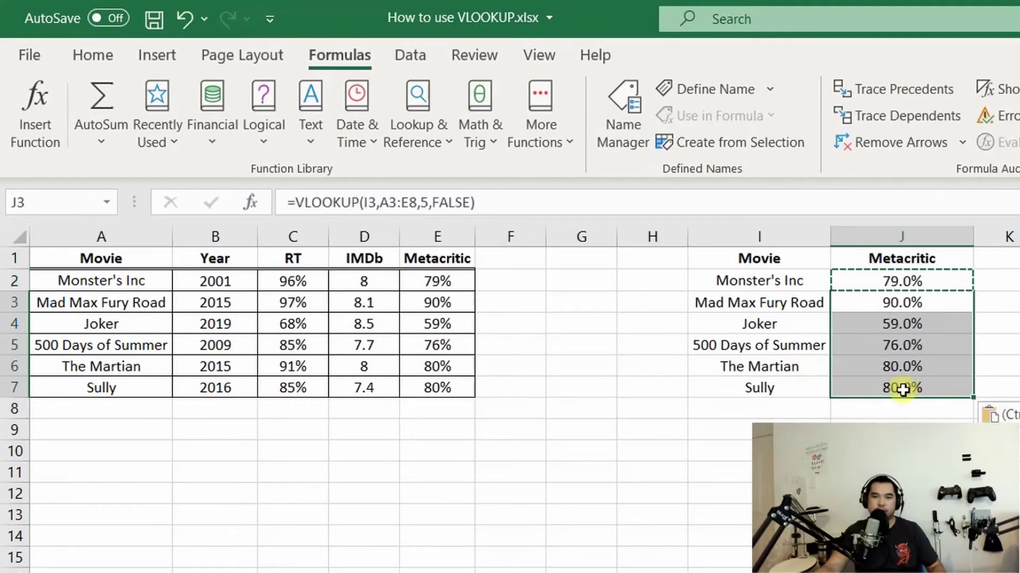
pyautogui.click(876, 494)
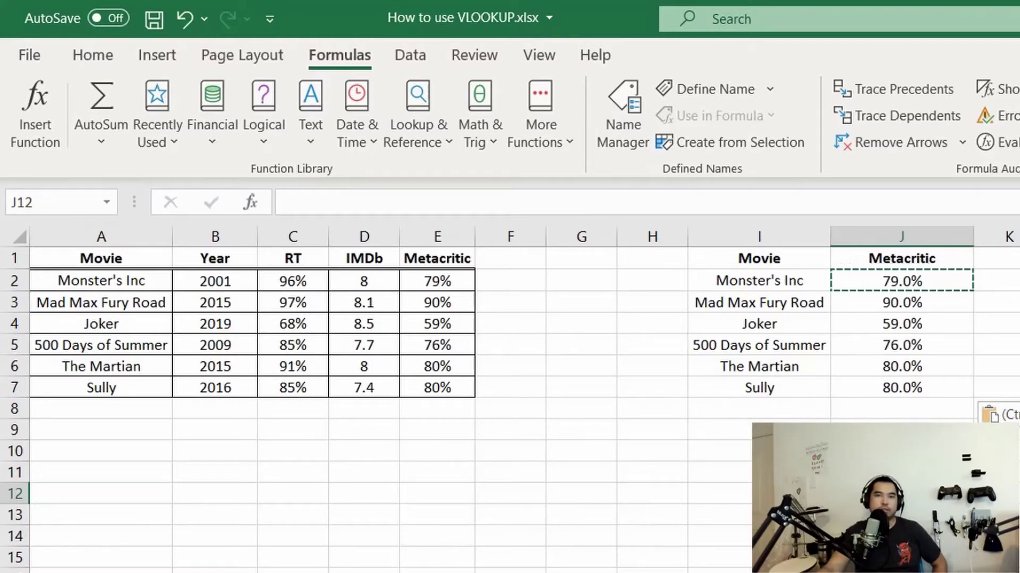
pyautogui.click(902, 473)
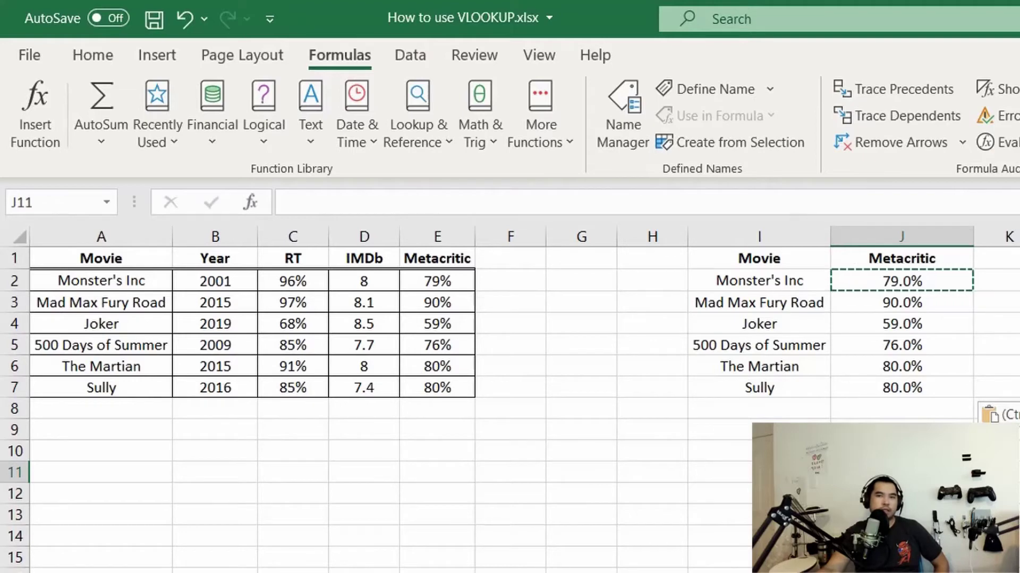
pyautogui.click(902, 431)
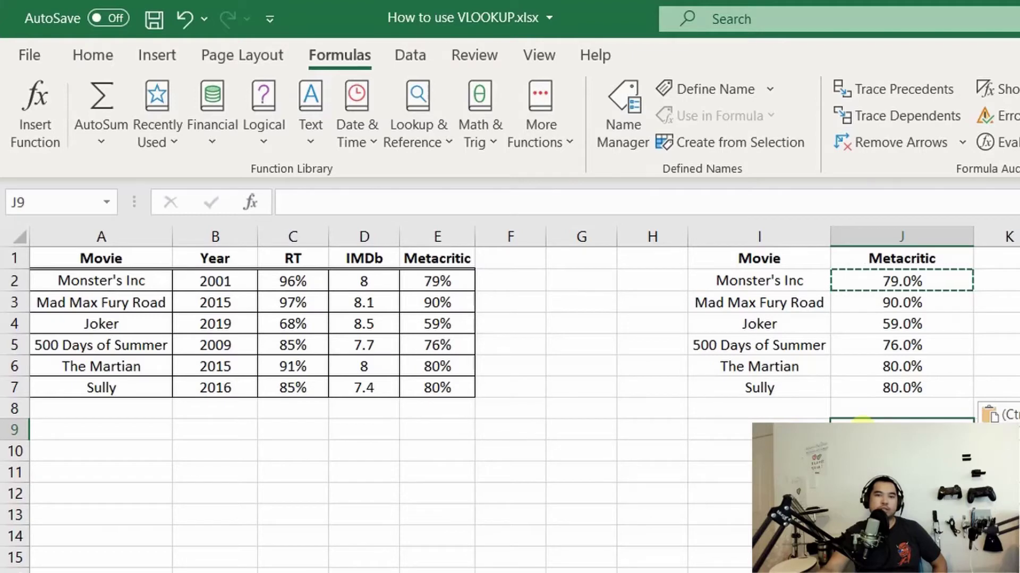
# Step: Change the header in J1 to IMDb and clear the lookup results in J2:J7
pyautogui.click(954, 258)
pyautogui.write('IMDb')
pyautogui.press('Return')
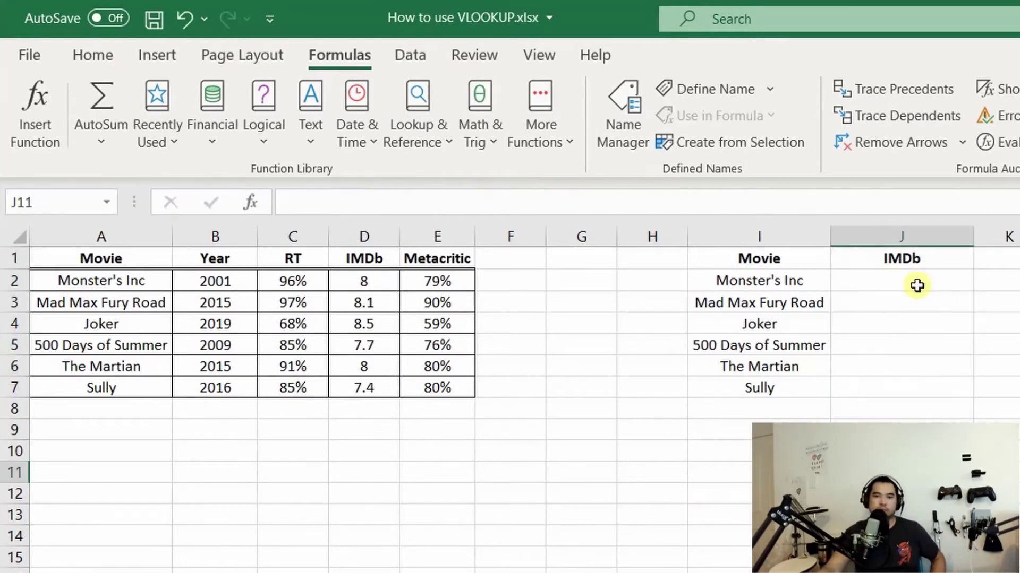
pyautogui.click(917, 286)
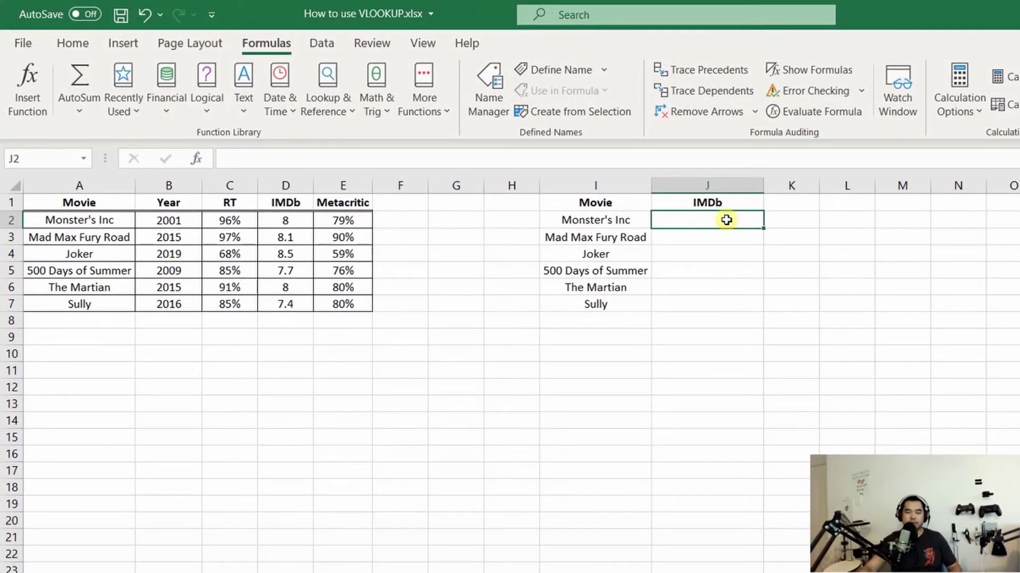
# Step: Start a VLOOKUP formula in J2 with I2 as the lookup value
pyautogui.write('=')
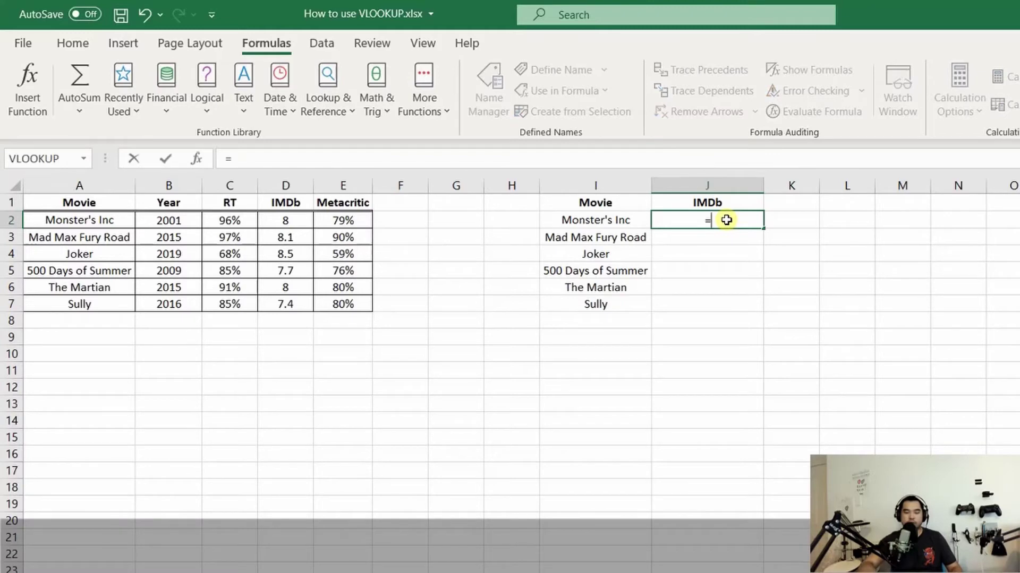
pyautogui.write('vloo')
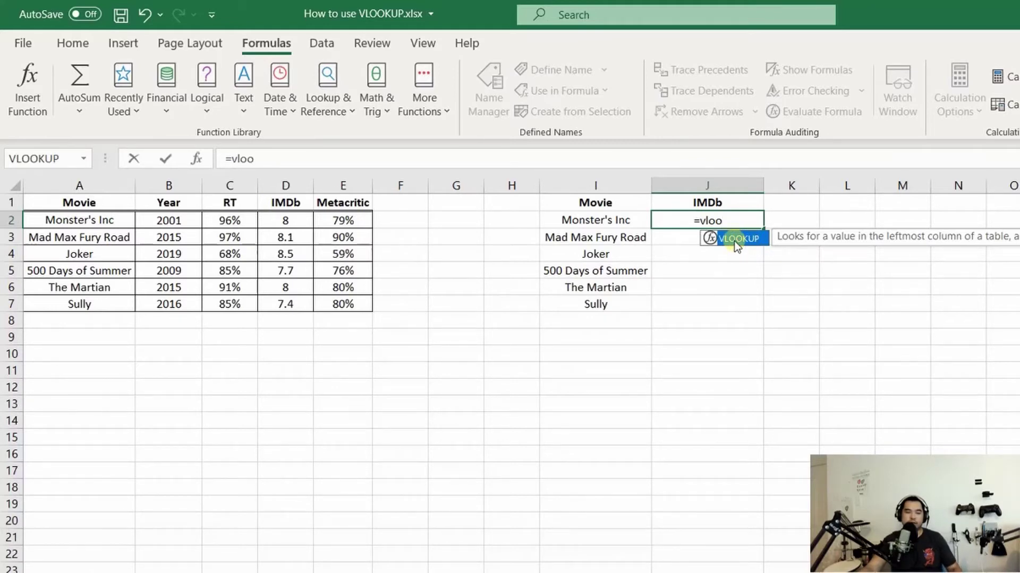
pyautogui.doubleClick(736, 239)
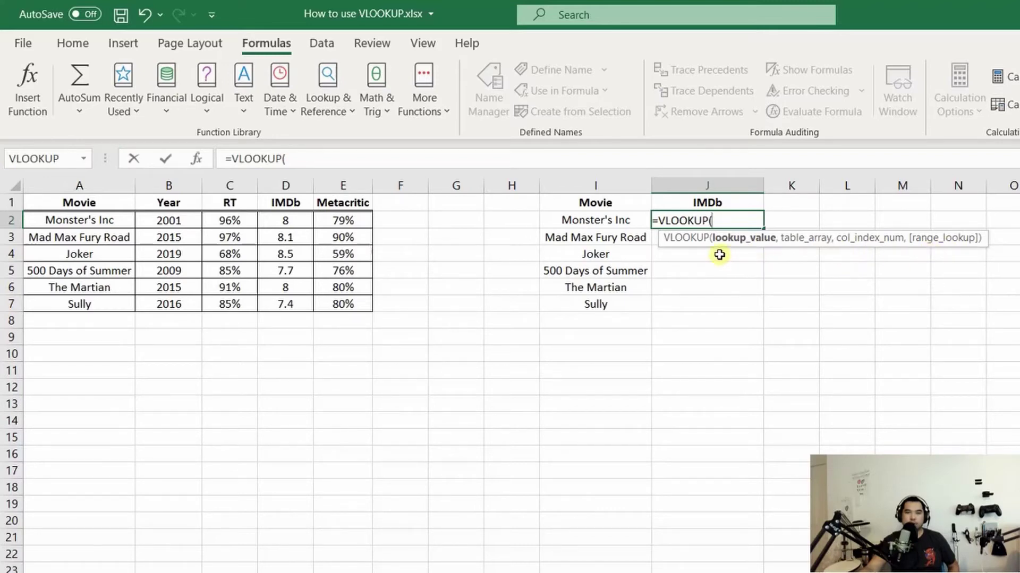
pyautogui.click(589, 221)
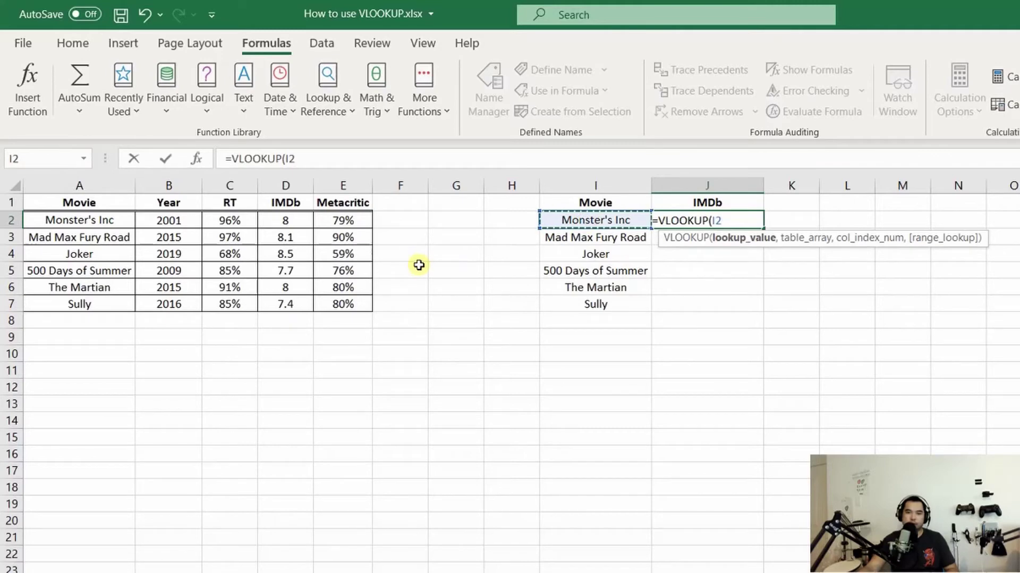
pyautogui.write(',')
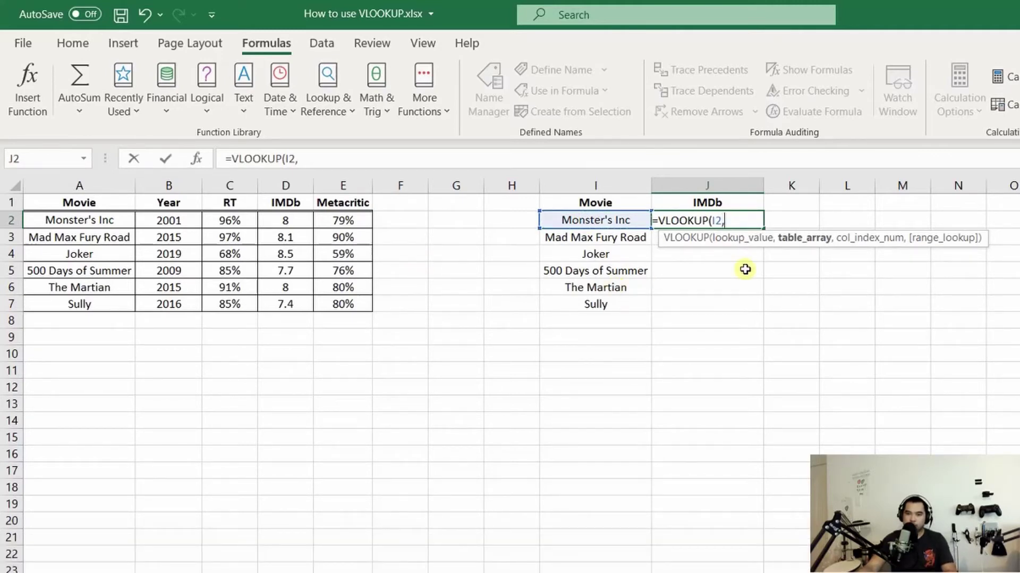
pyautogui.press('BackSpace')
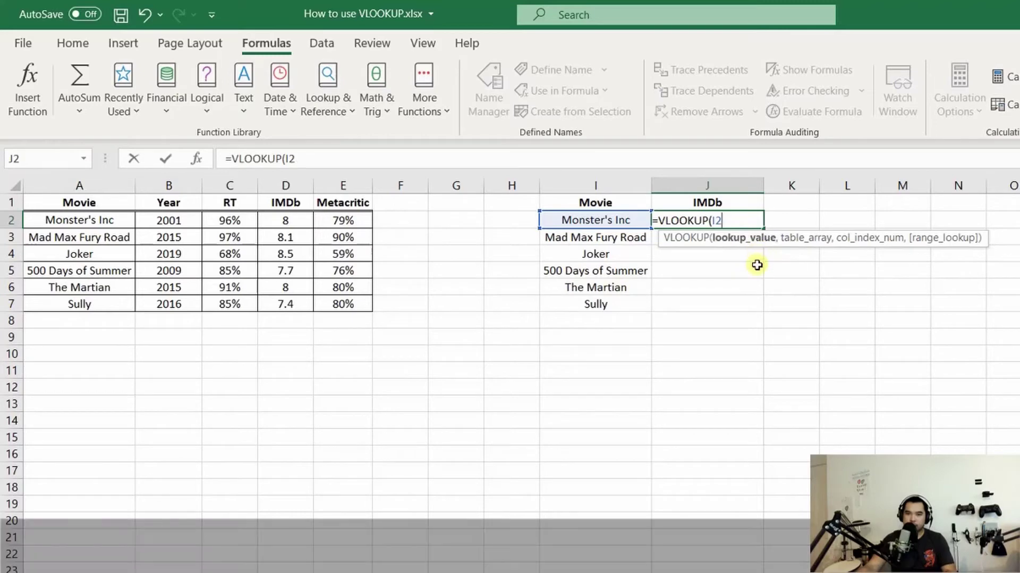
pyautogui.write(',')
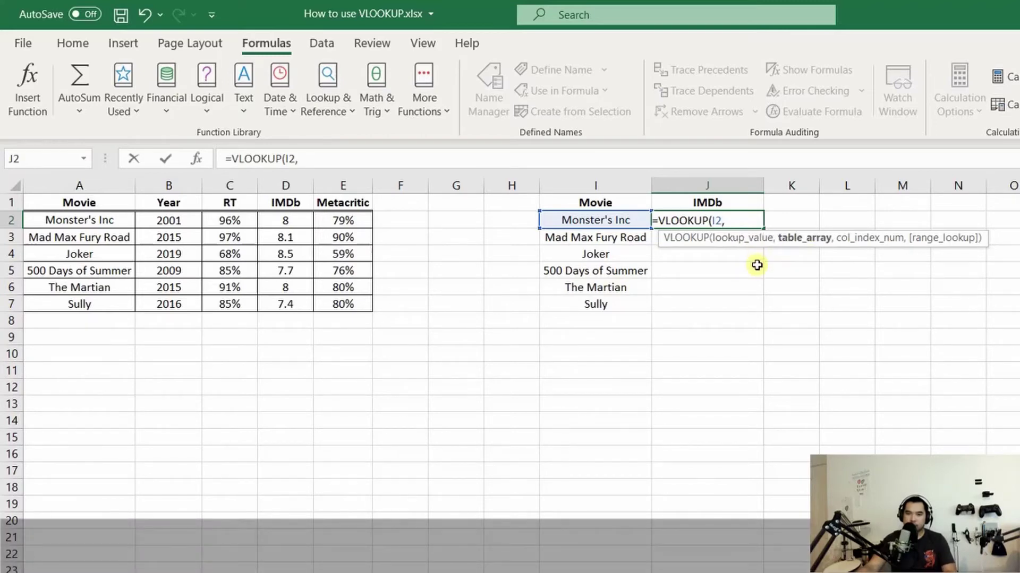
pyautogui.press('BackSpace')
pyautogui.write(',')
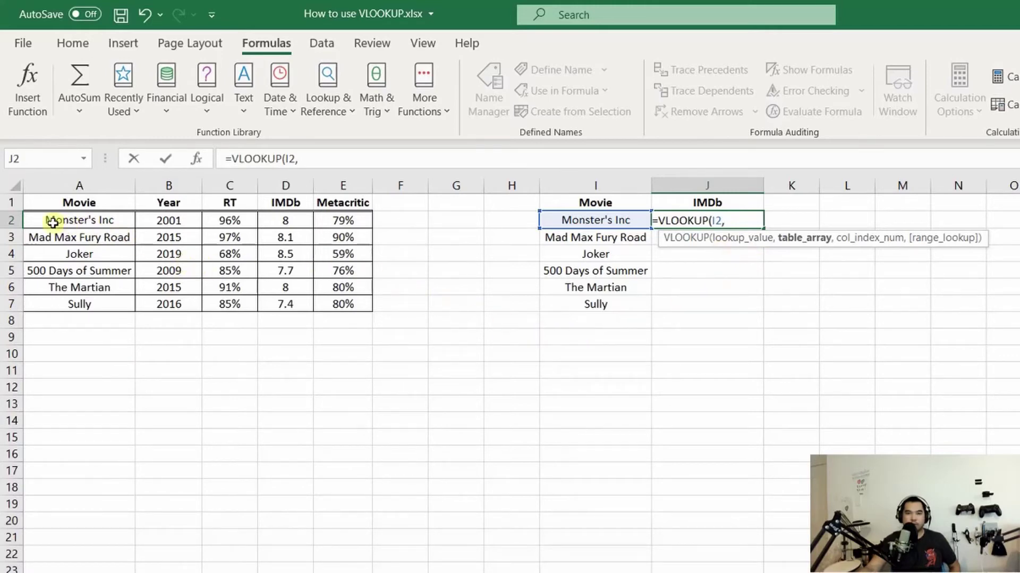
# Step: Complete the VLOOKUP in J2 with table array A2:E7, column index 4 and FALSE for an exact match
pyautogui.moveTo(35, 220); pyautogui.dragTo(335, 306)
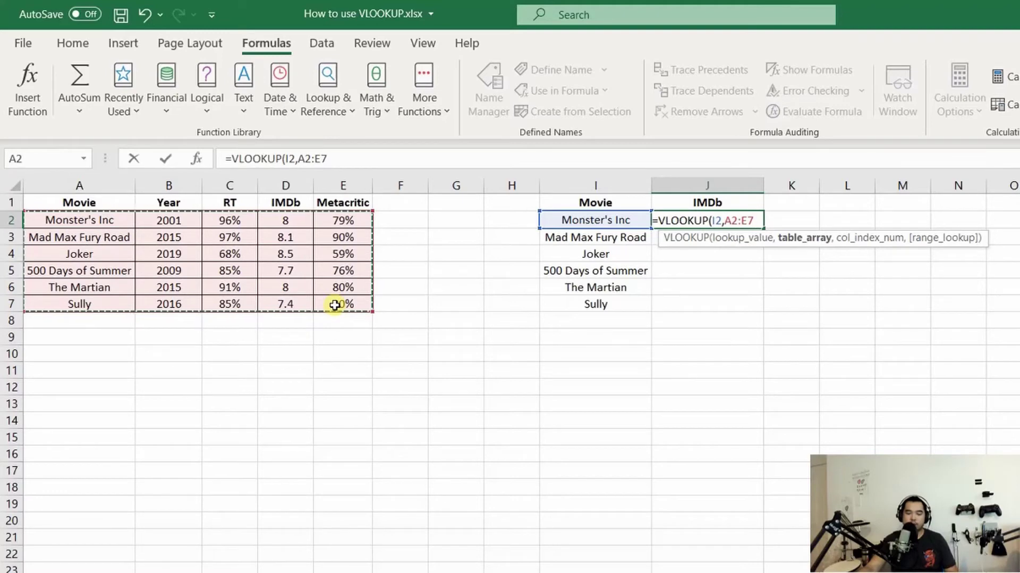
pyautogui.write(',')
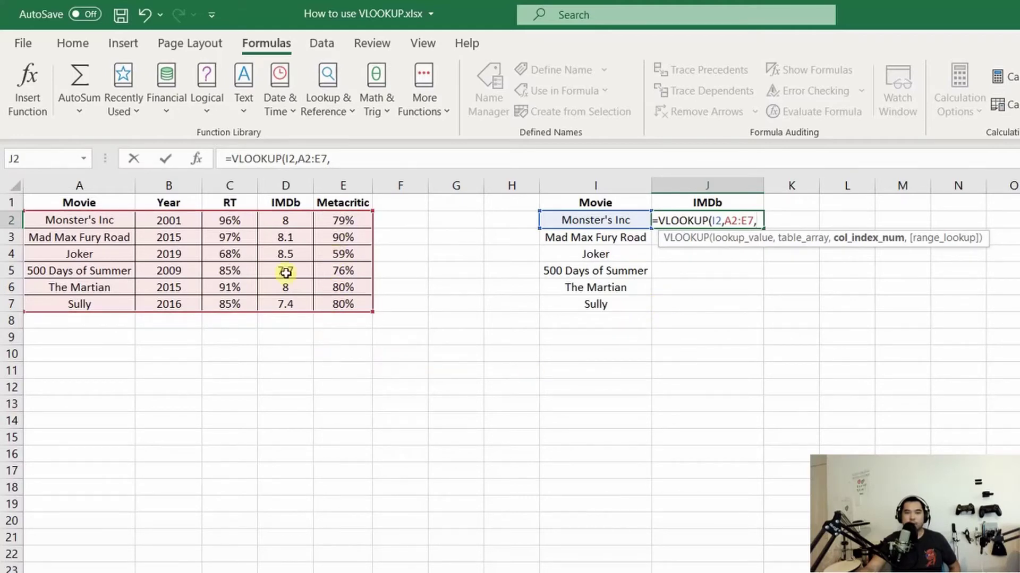
pyautogui.write('4,')
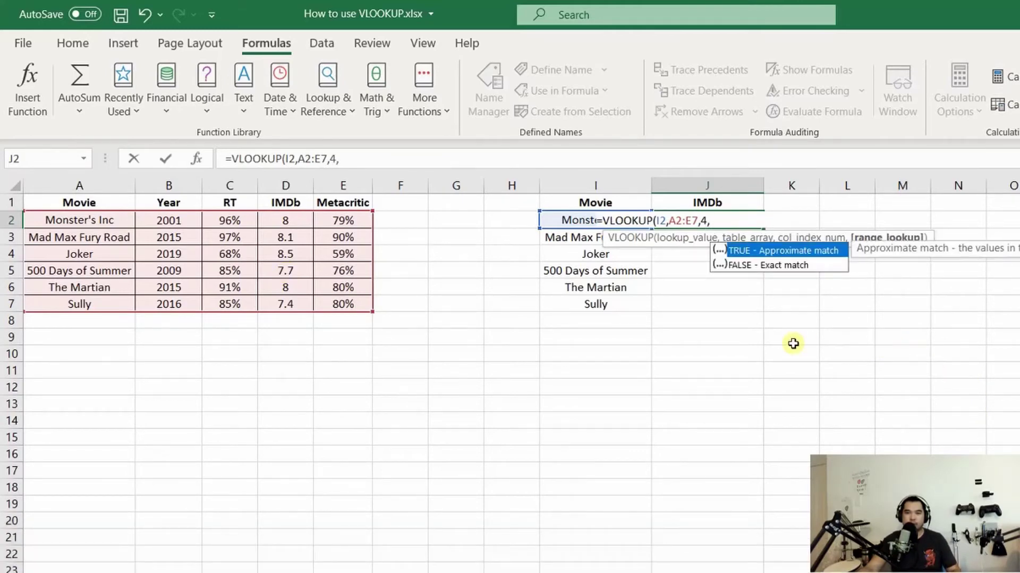
pyautogui.write('fals')
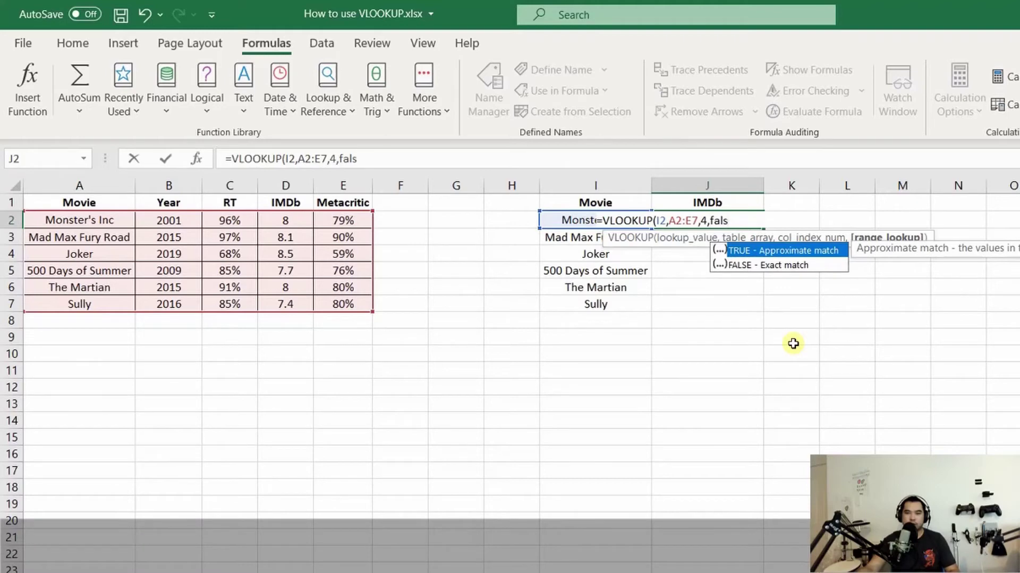
pyautogui.write('e)')
pyautogui.press('Return')
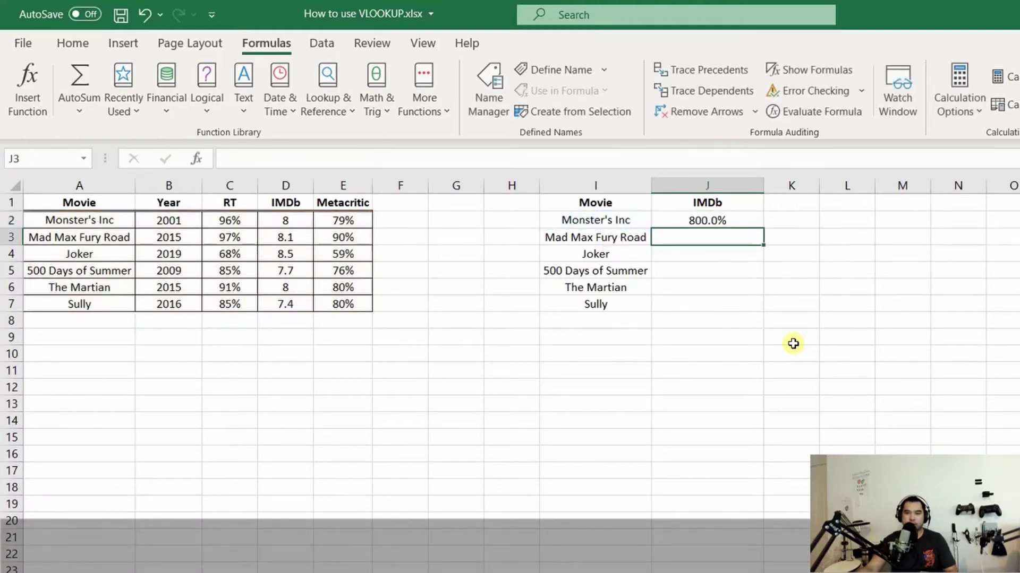
# Step: Format the J2 result as a number with one decimal place and fill the formula down to J7
pyautogui.click(743, 221)
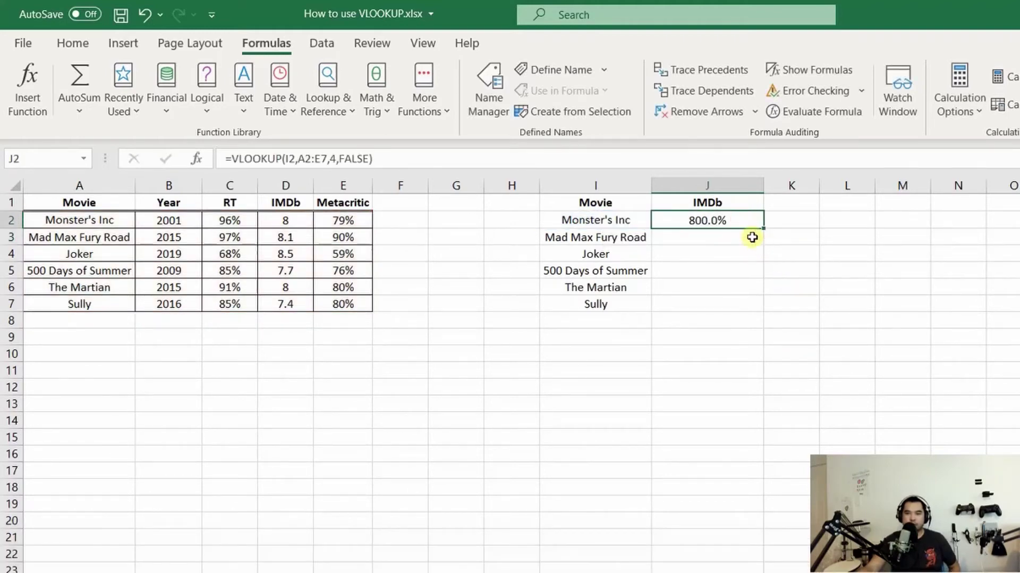
pyautogui.rightClick(727, 220)
pyautogui.hotkey('ctrl', '1')
pyautogui.click(587, 403)
pyautogui.press('Return')
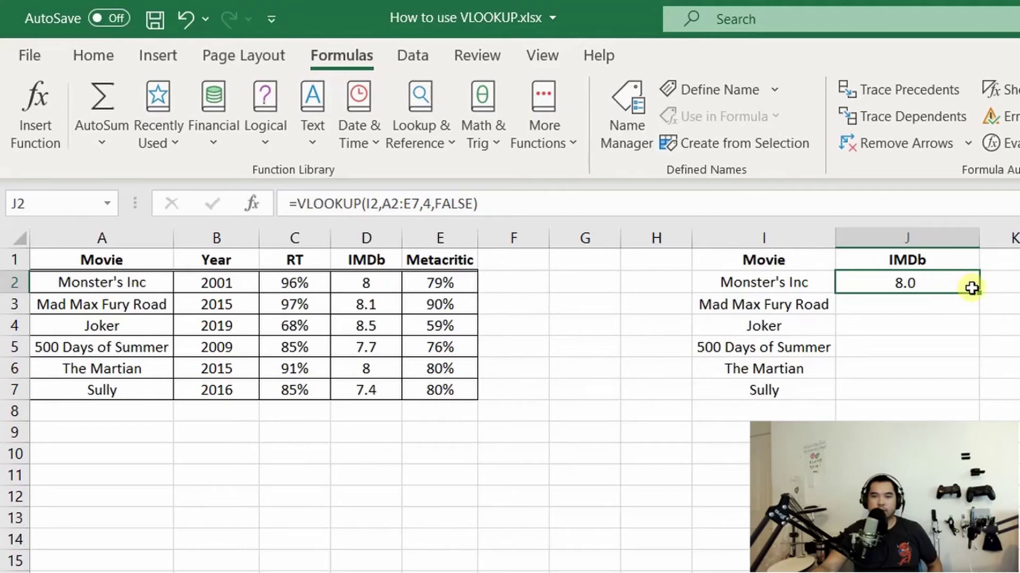
pyautogui.moveTo(977, 293); pyautogui.dragTo(966, 394)
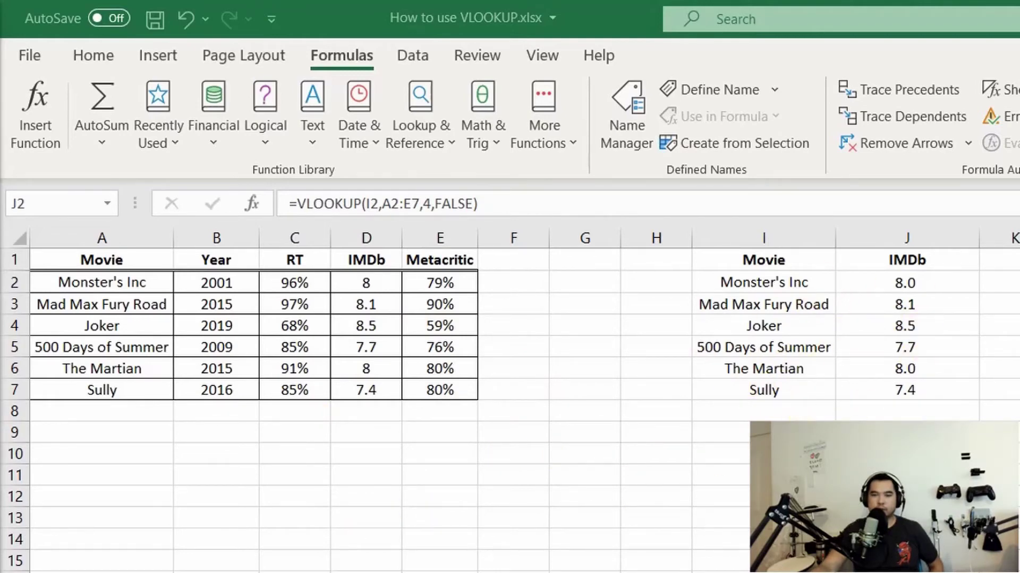
# Step: Highlight the shortened movie list in I2:I4 and undo the recent changes back to the full list with the Metacritic lookups
pyautogui.hotkey('ctrl', 'shift', 'Down')
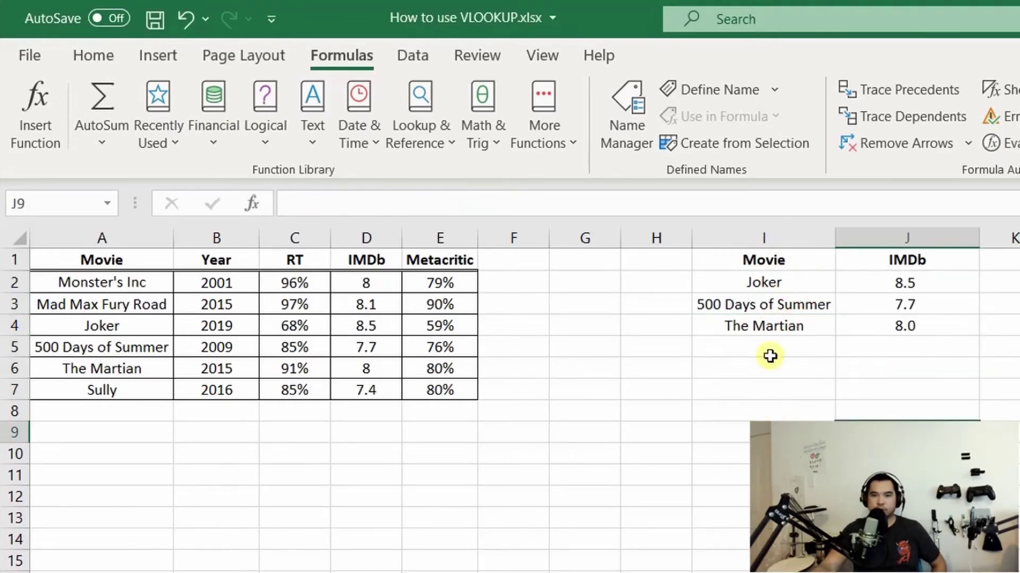
pyautogui.moveTo(763, 281); pyautogui.dragTo(761, 321)
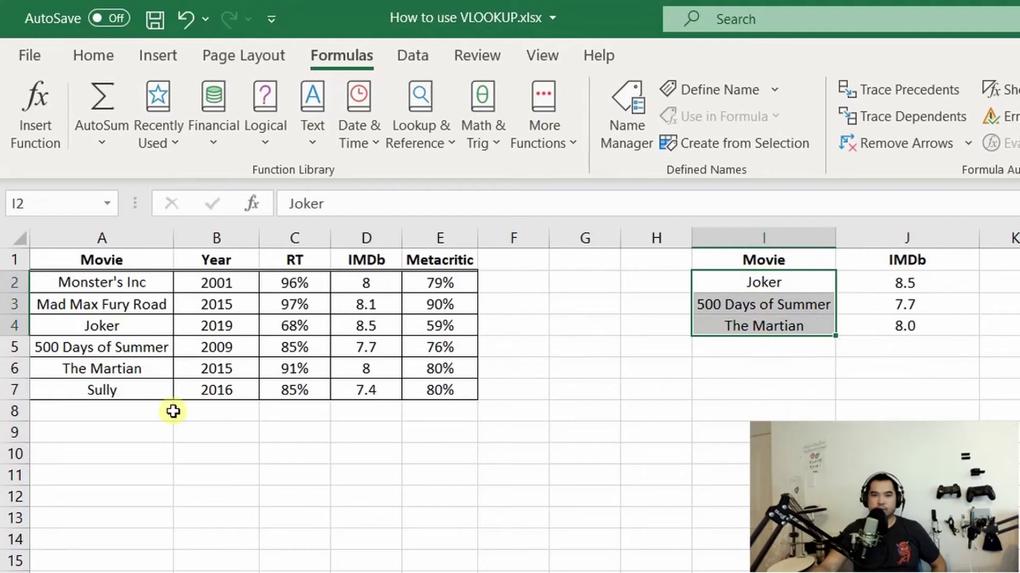
pyautogui.click(832, 396)
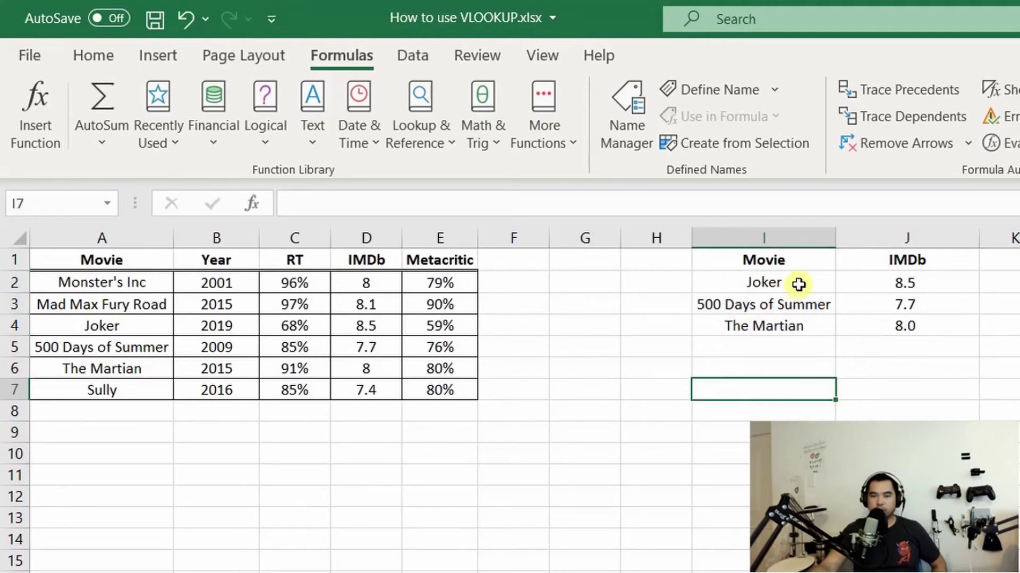
pyautogui.moveTo(798, 284); pyautogui.dragTo(797, 325)
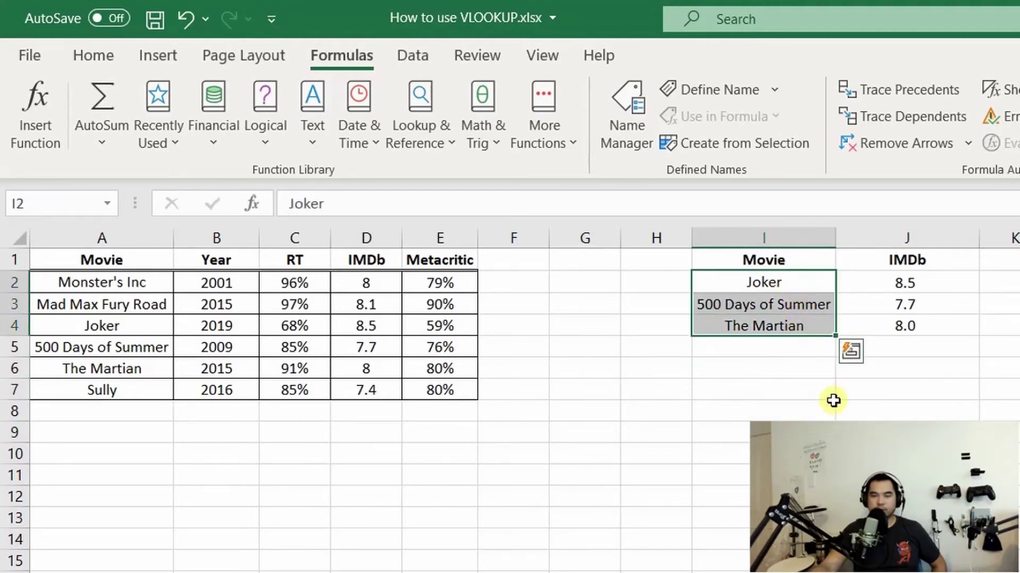
pyautogui.click(918, 345)
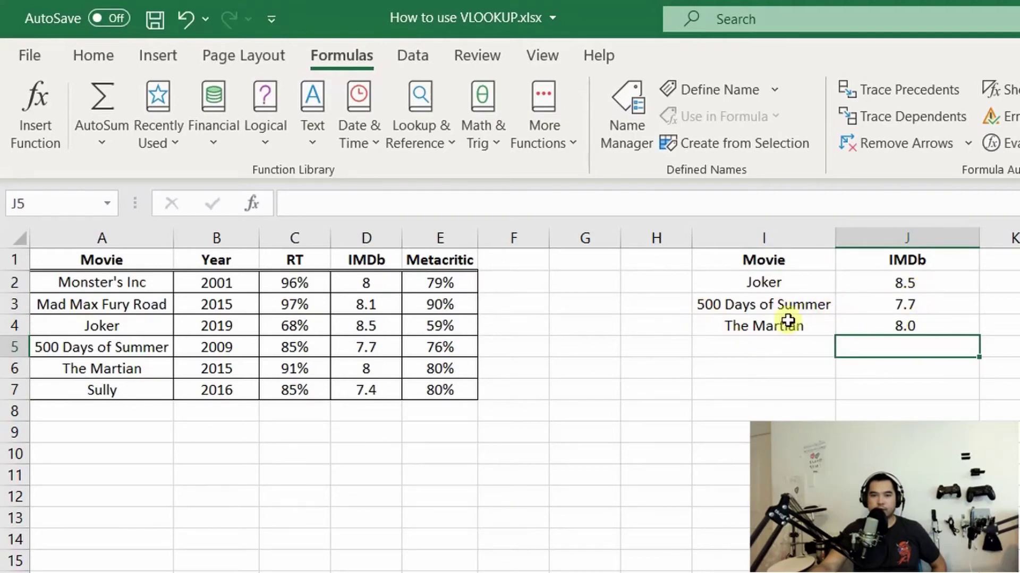
pyautogui.hotkey('ctrl', 'z')
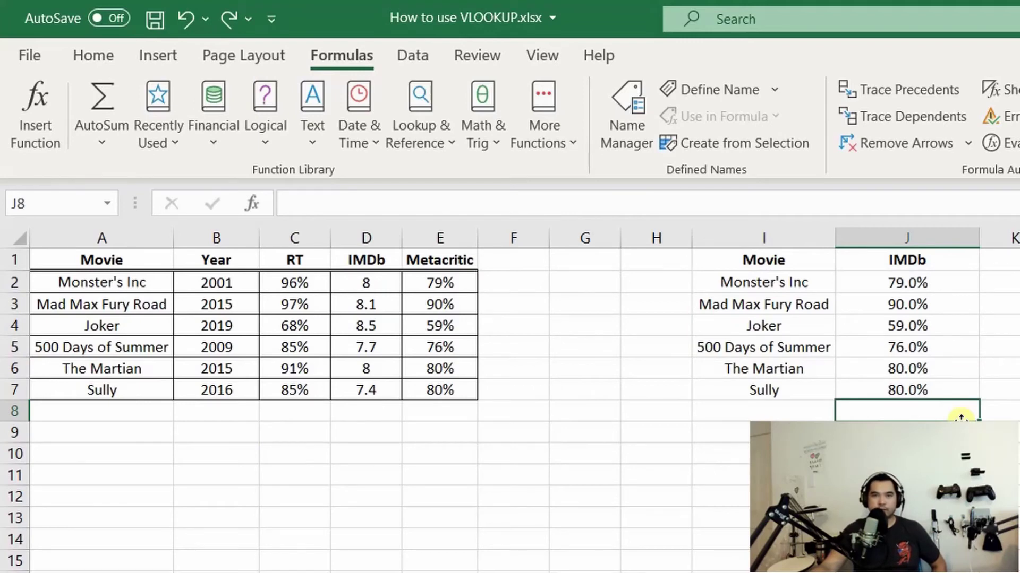
# Step: Inspect the table array reference in each VLOOKUP formula from J2 through J7
pyautogui.click(928, 286)
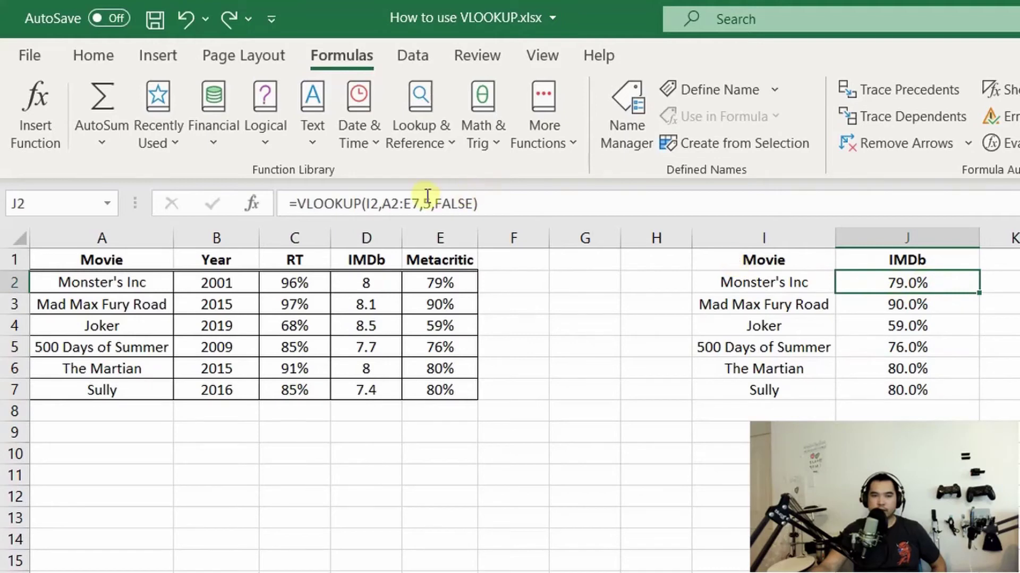
pyautogui.click(405, 203)
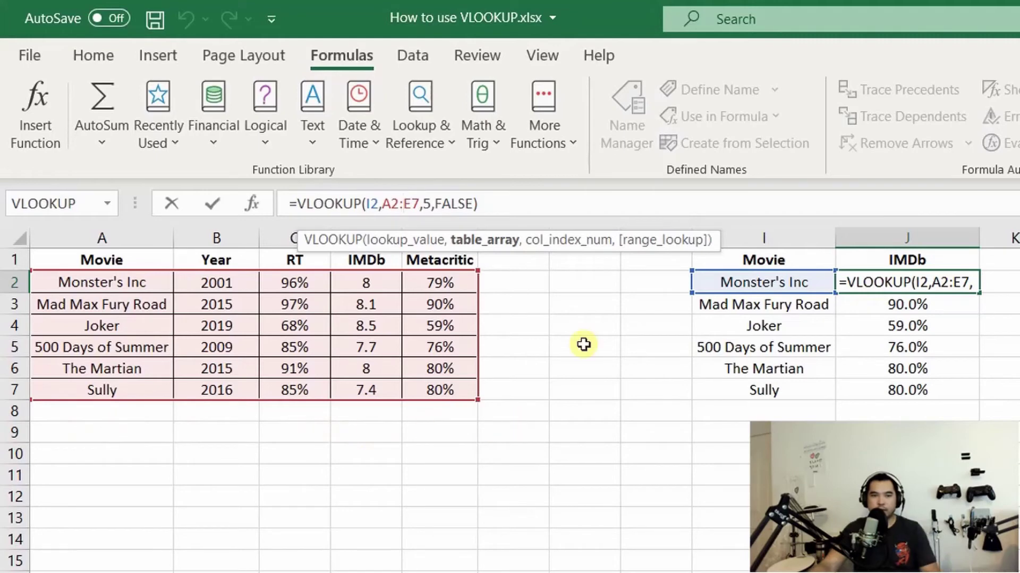
pyautogui.press('Return')
pyautogui.click(400, 203)
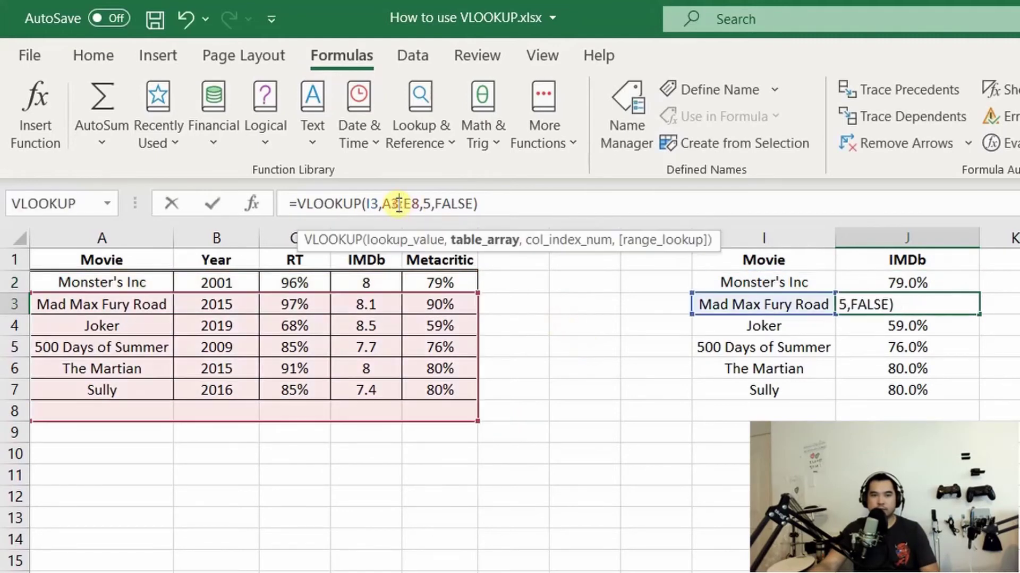
pyautogui.press('Return')
pyautogui.click(399, 203)
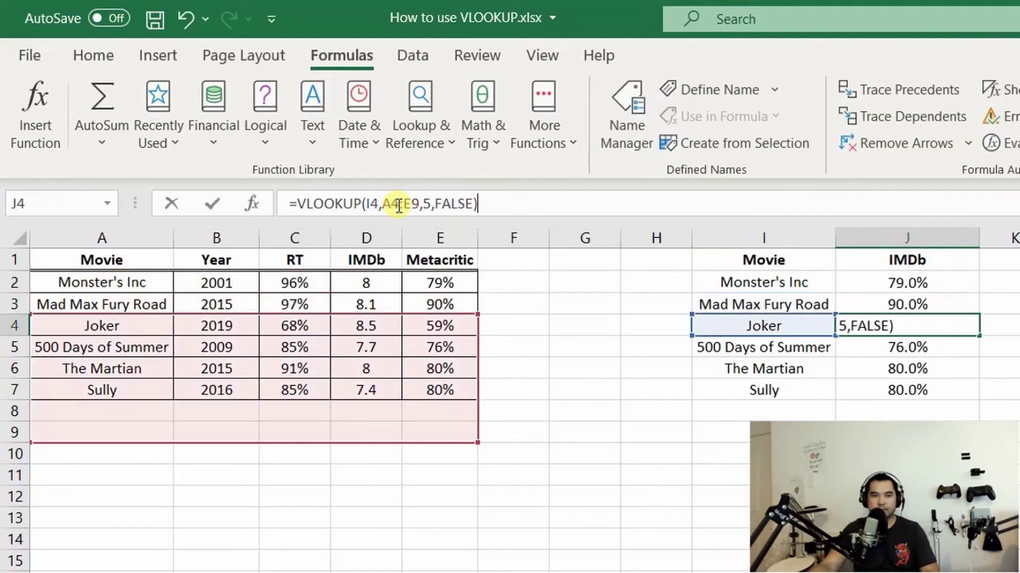
pyautogui.press('Return')
pyautogui.click(399, 203)
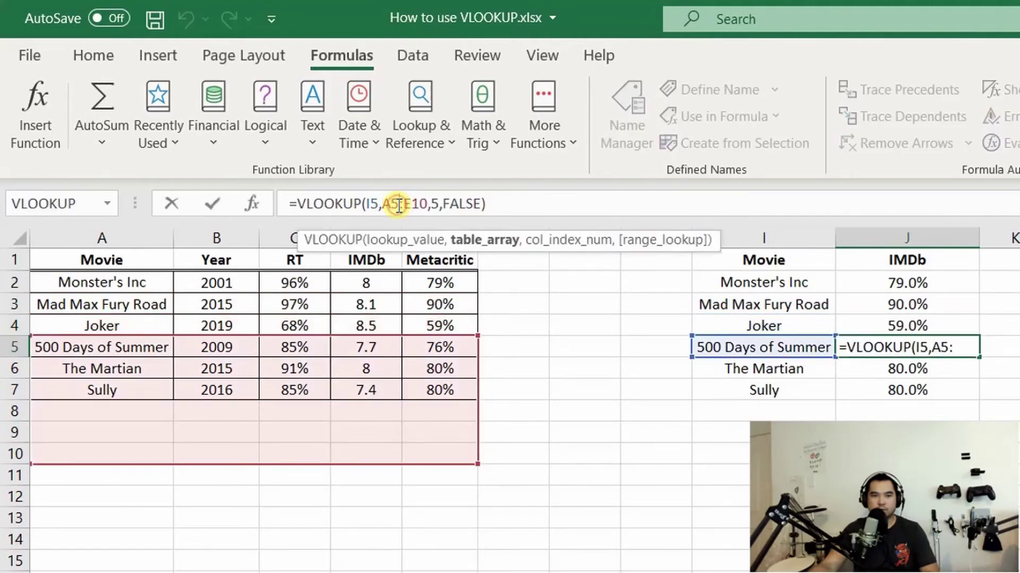
pyautogui.press('Return')
pyautogui.click(399, 204)
pyautogui.press('Return')
pyautogui.click(399, 204)
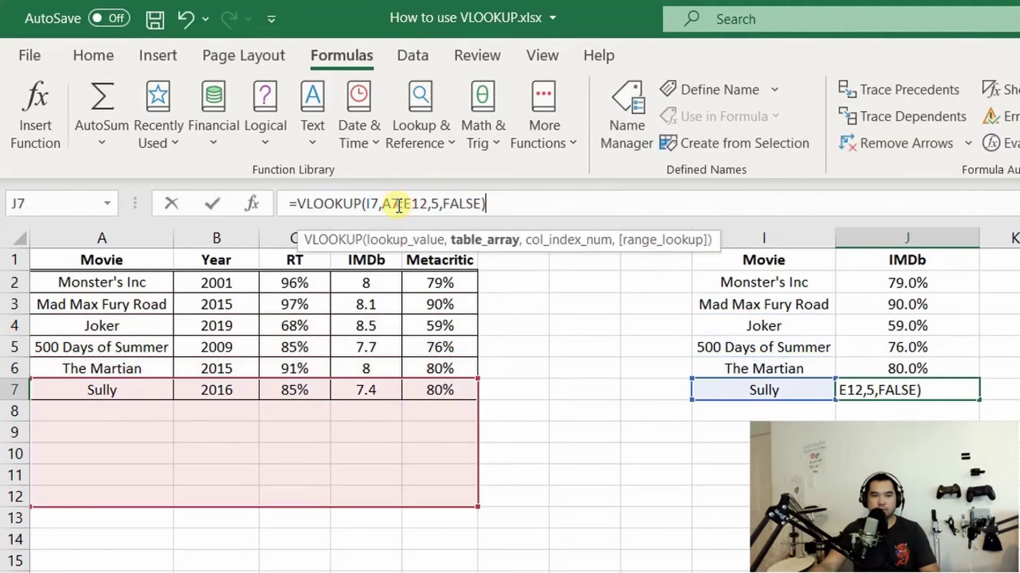
pyautogui.press('Return')
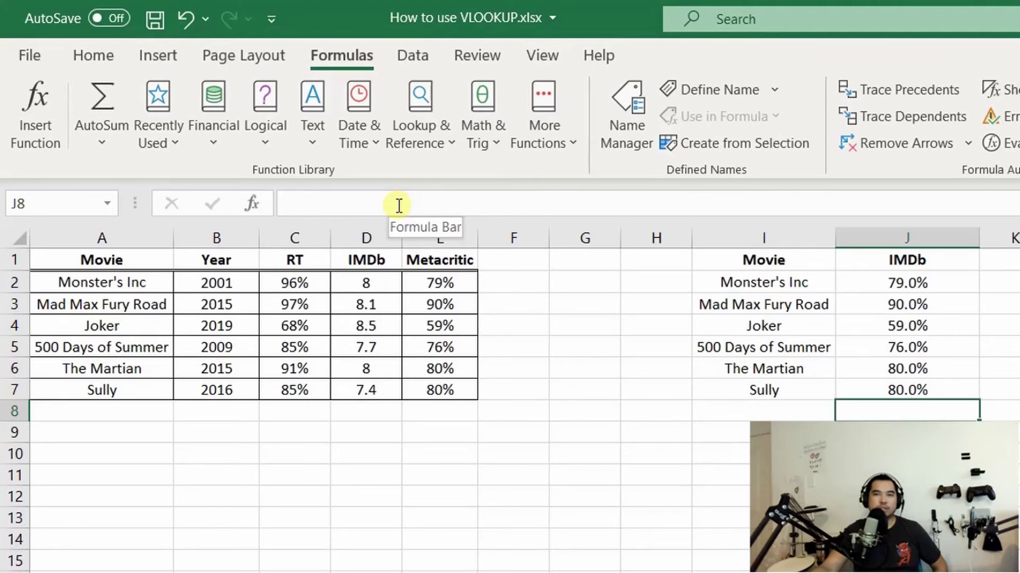
# Step: Copy Monster's Inc from I2 into I3 and examine the table range used by the VLOOKUP formula in J3
pyautogui.click(773, 284)
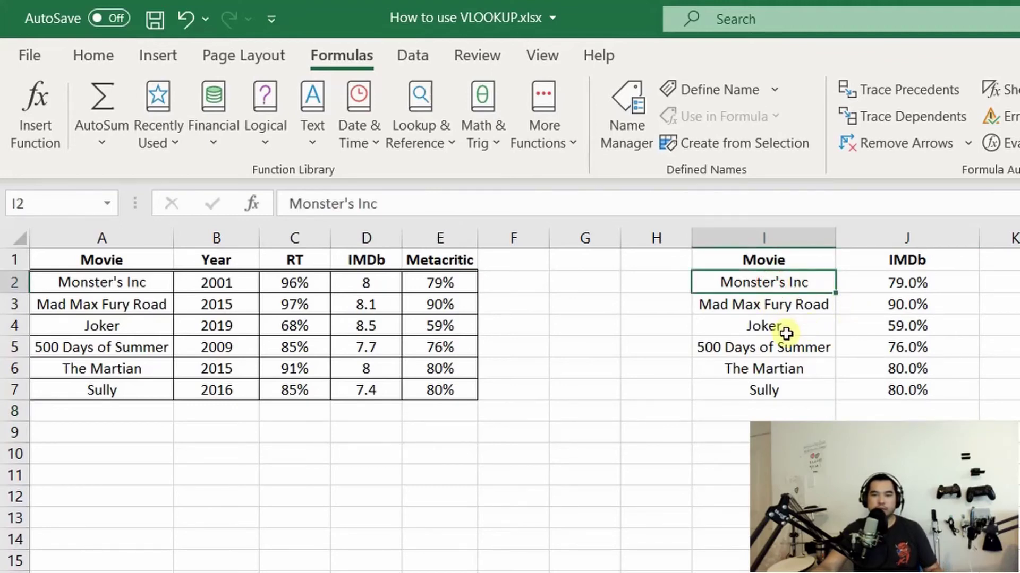
pyautogui.hotkey('ctrl', 'c')
pyautogui.click(783, 303)
pyautogui.hotkey('ctrl', 'v')
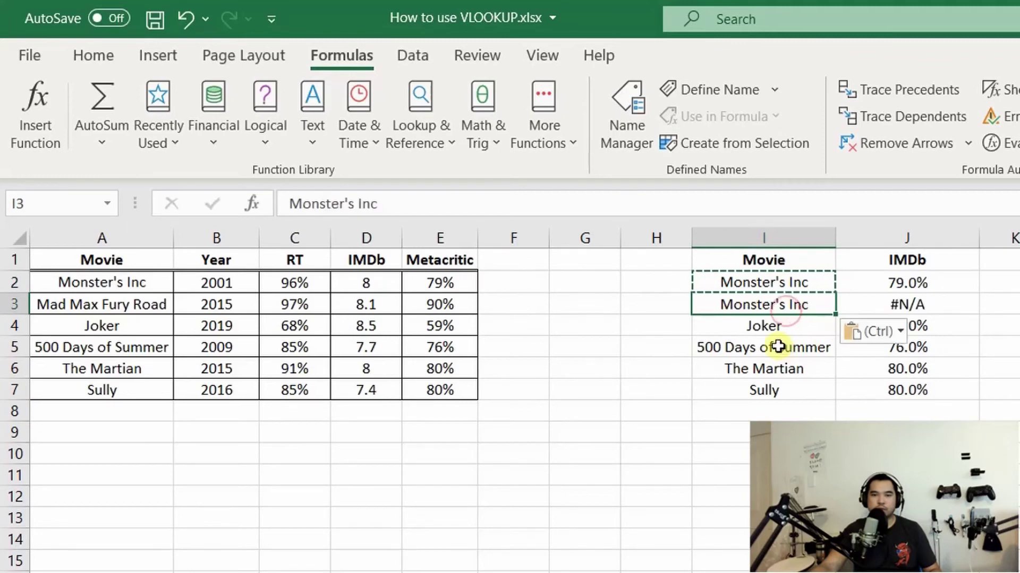
pyautogui.click(784, 325)
pyautogui.click(756, 303)
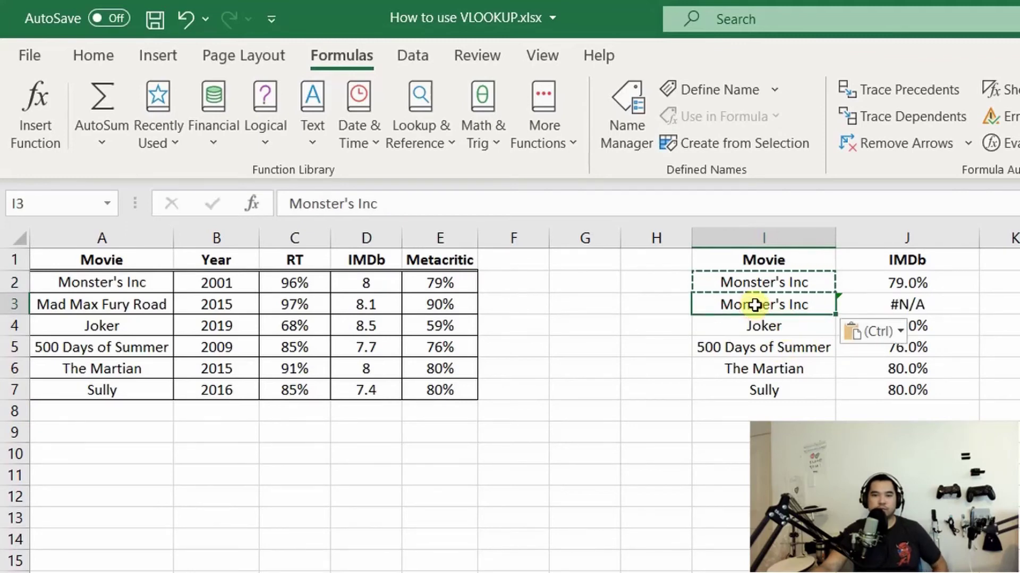
pyautogui.click(929, 305)
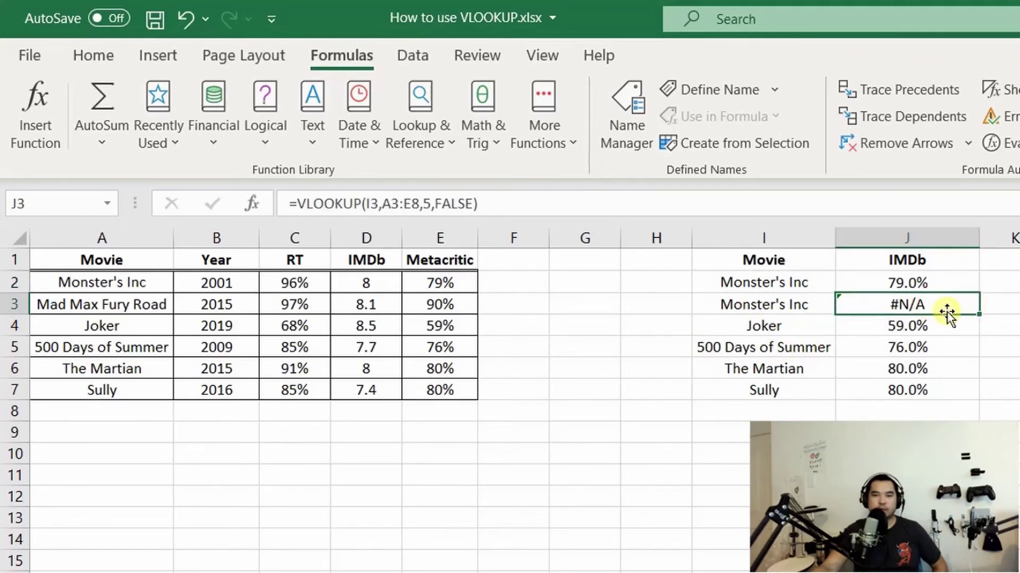
pyautogui.click(400, 201)
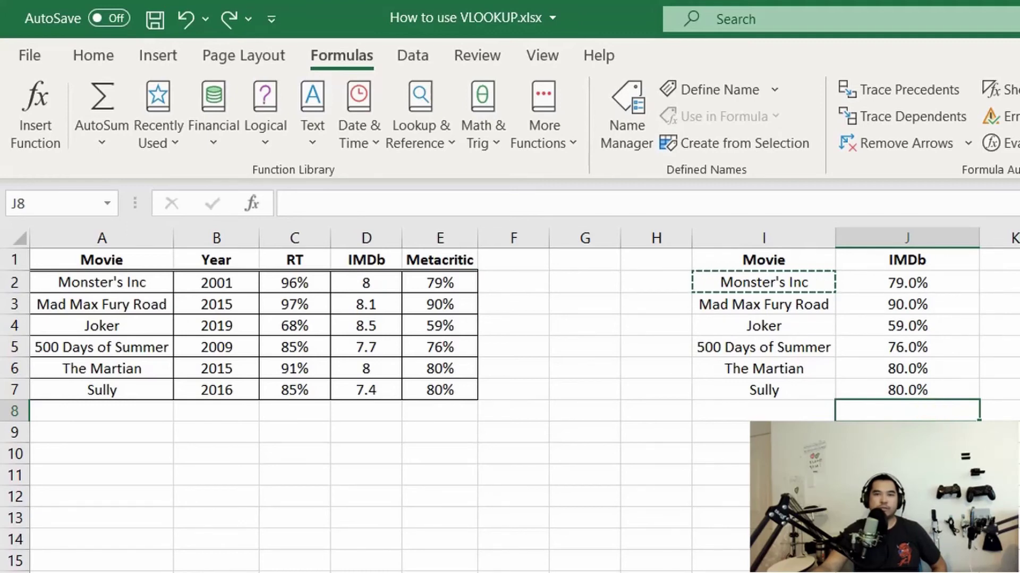
# Step: Make the table array in J2's VLOOKUP formula absolute as $A$2:$E$7 and commit the formula
pyautogui.click(906, 286)
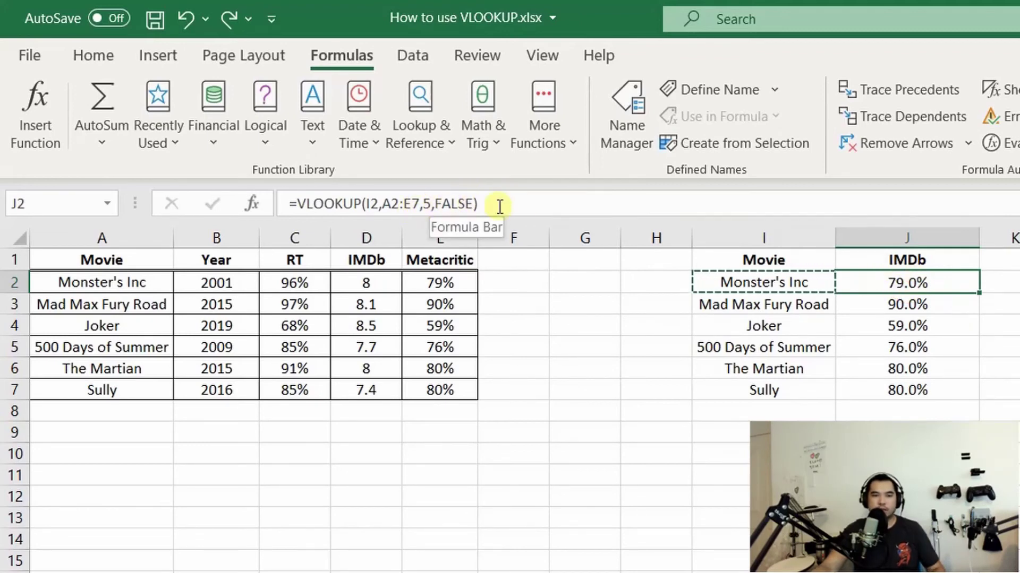
pyautogui.click(382, 204)
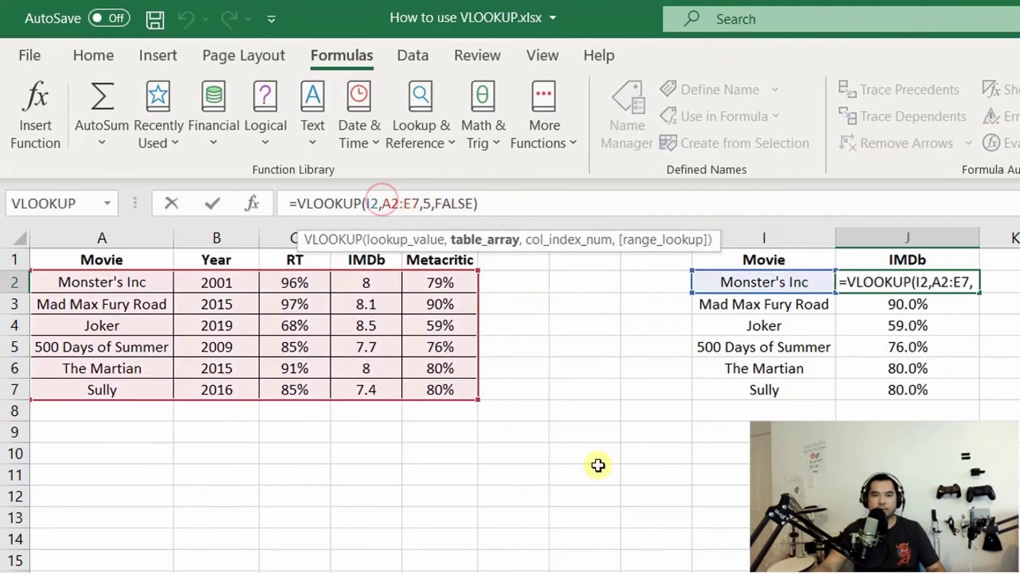
pyautogui.write('$')
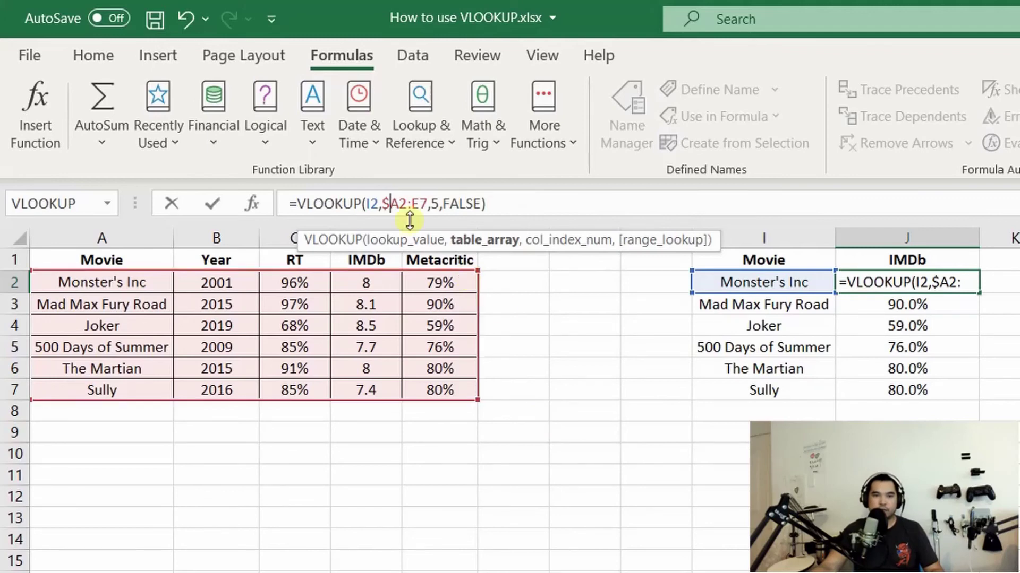
pyautogui.click(396, 204)
pyautogui.write('$')
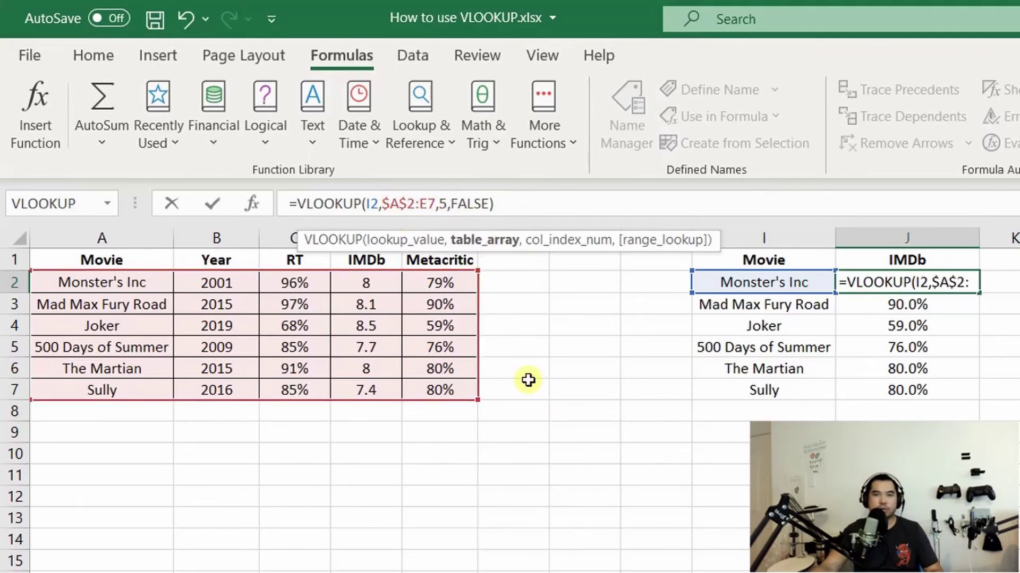
pyautogui.click(420, 203)
pyautogui.write('$')
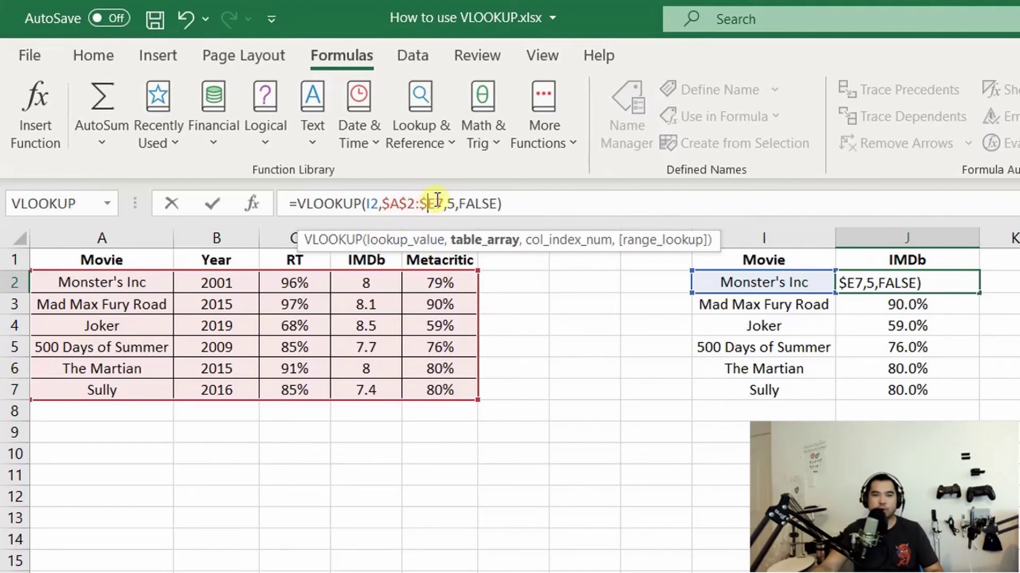
pyautogui.click(438, 203)
pyautogui.write('$')
pyautogui.press('Return')
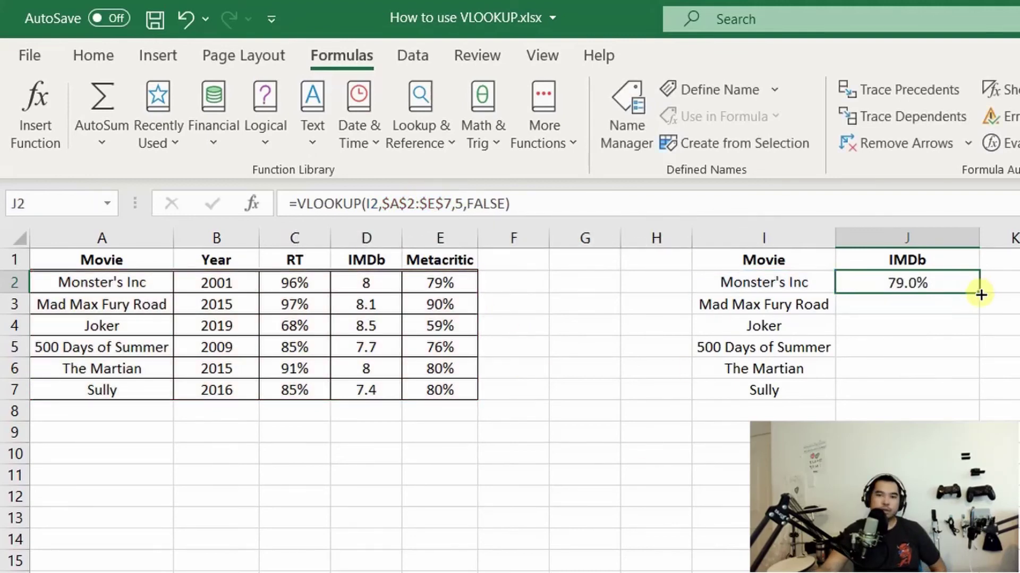
# Step: Fill the J2 formula down to J7 and check the table range in the copied formulas
pyautogui.moveTo(980, 295); pyautogui.dragTo(965, 401)
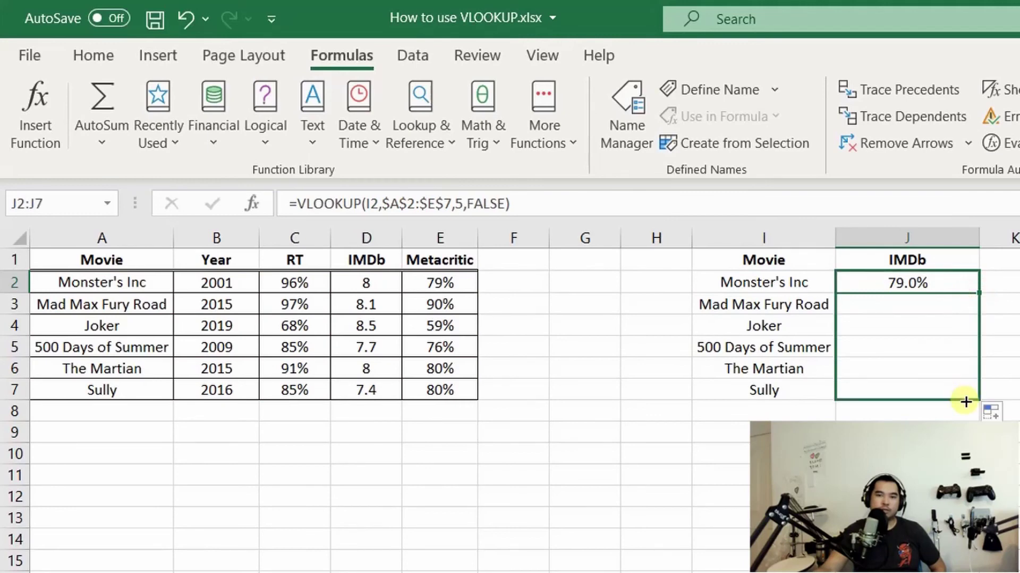
pyautogui.click(933, 284)
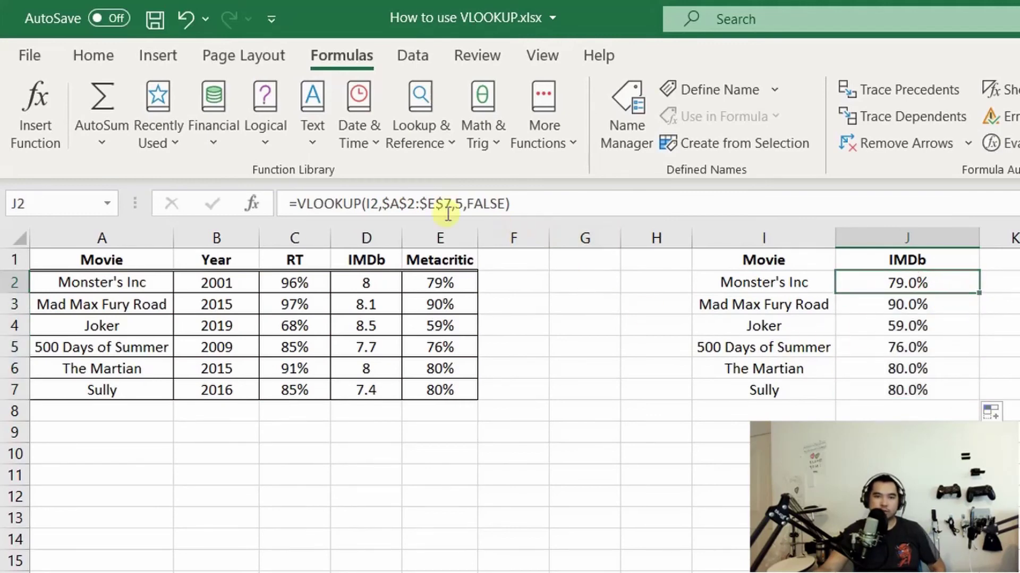
pyautogui.press('Down')
pyautogui.press('Down')
pyautogui.press('Down')
pyautogui.press('Down')
# Step: Copy Monster's Inc from I2 over the movie title in I3 and clear the copy selection
pyautogui.click(761, 289)
pyautogui.hotkey('ctrl', 'c')
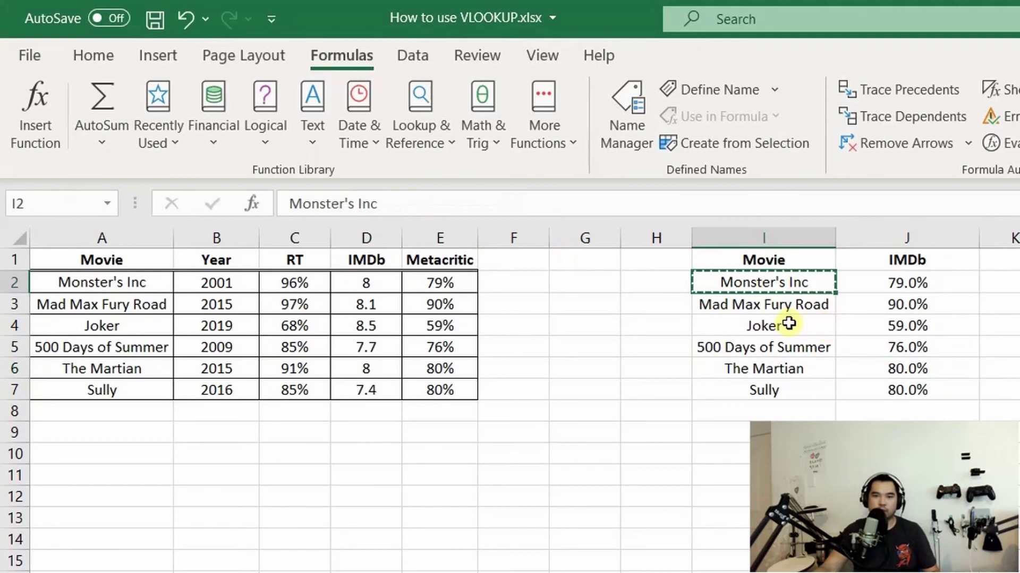
pyautogui.click(801, 324)
pyautogui.click(780, 300)
pyautogui.hotkey('ctrl', 'v')
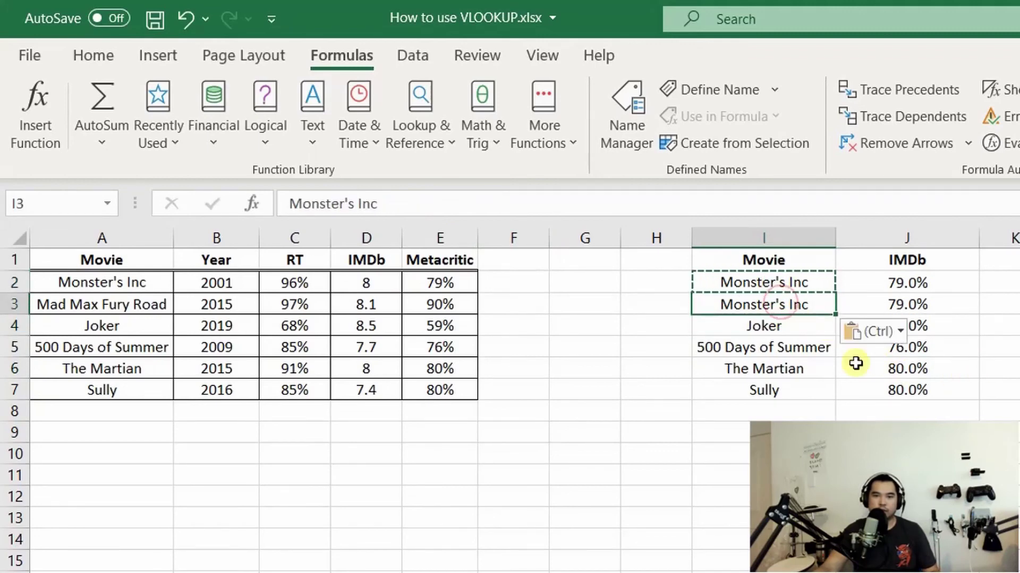
pyautogui.press('Down')
pyautogui.press('Down')
pyautogui.press('Down')
pyautogui.press('Escape')
pyautogui.click(907, 475)
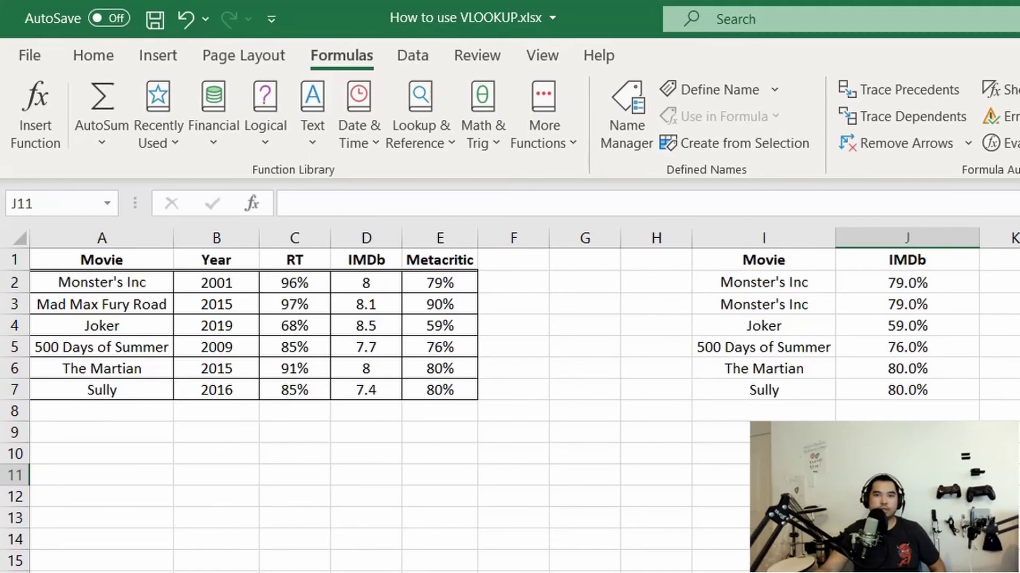
# Step: Enter a new VLOOKUP in J2 with I2 as the lookup value and the table array locked as $A$2:$E$7
pyautogui.click(884, 294)
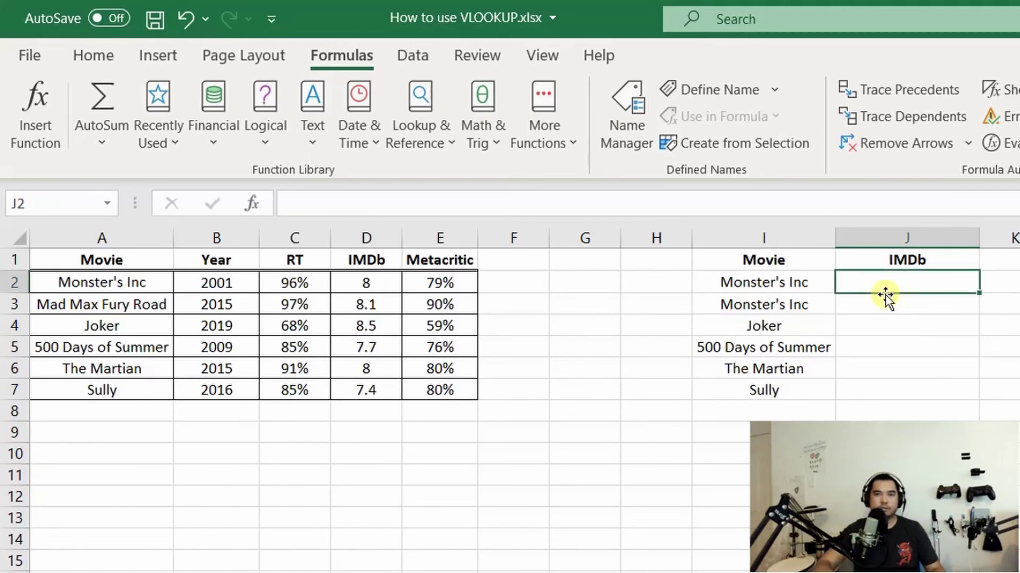
pyautogui.write('=vlookup(I2,')
pyautogui.moveTo(79, 281); pyautogui.dragTo(430, 391)
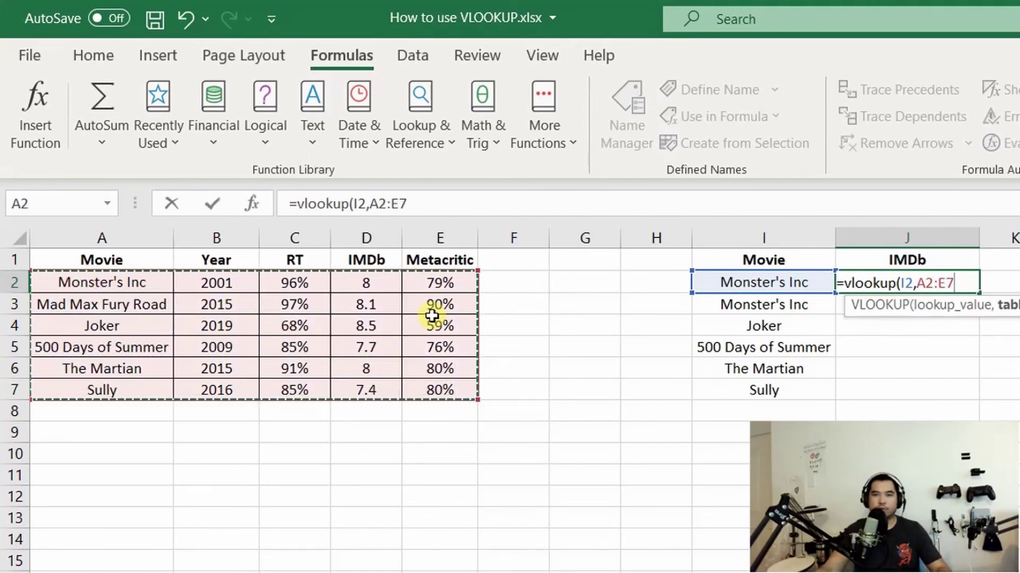
pyautogui.press('F4')
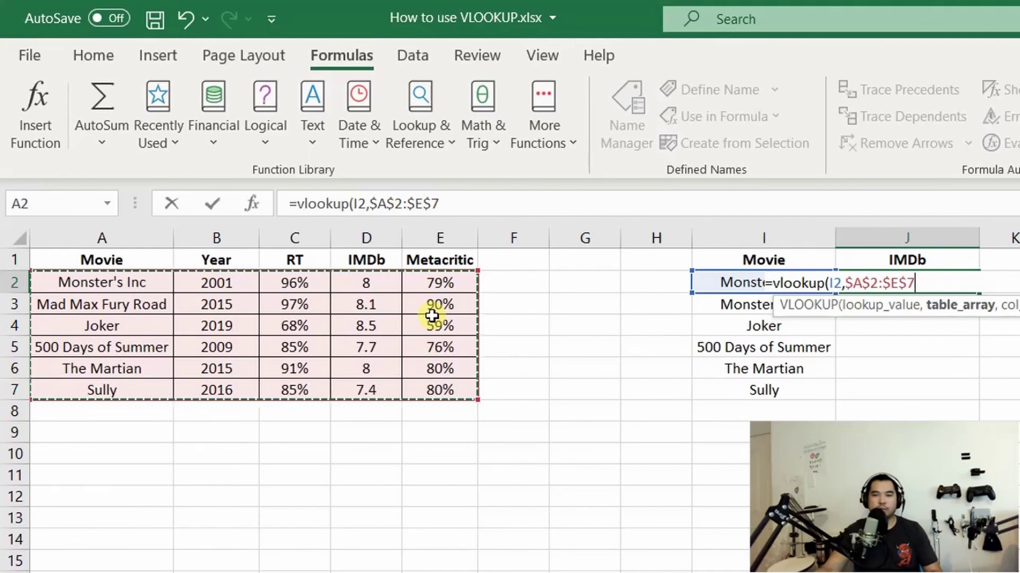